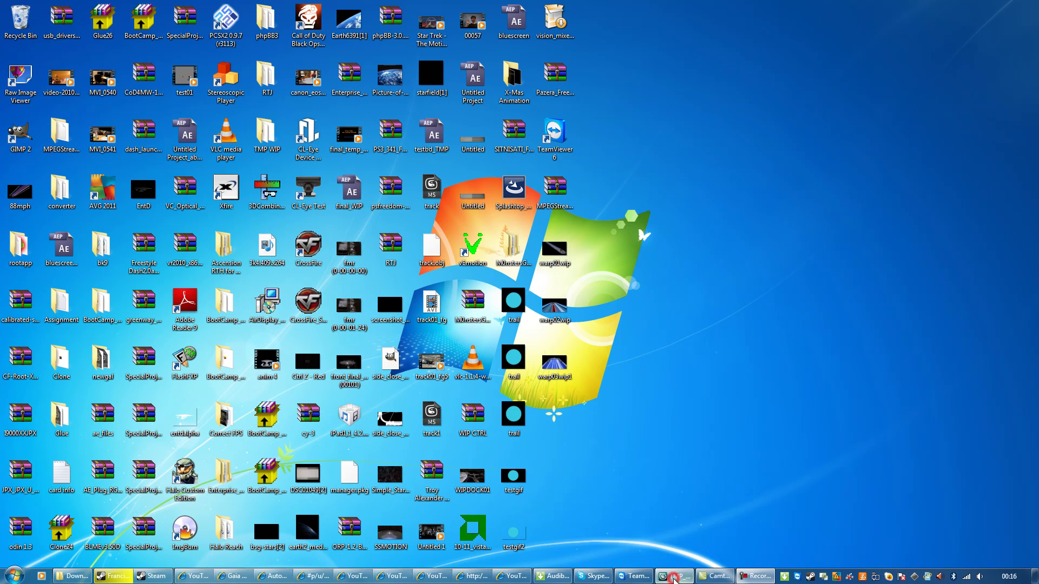
Restore the 3ds Max window with the TMP_warp_geo6.max ship scene
left_click(674, 576)
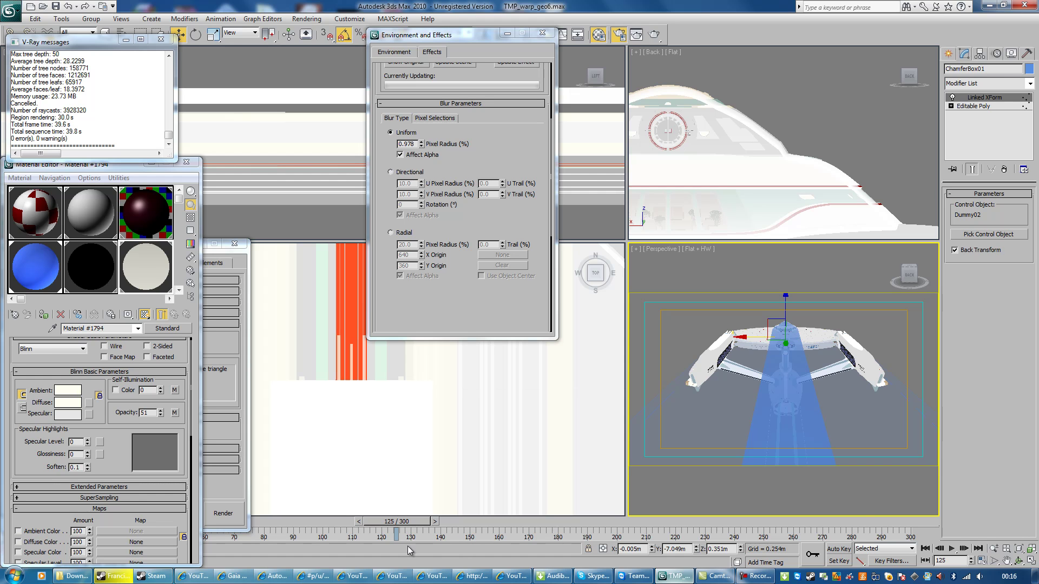
Move to frame 127, minimize Skype and render the ship's Perspective view
mouse_move(407, 524)
left_mouse_down()
mouse_move(345, 541)
mouse_move(291, 538)
mouse_move(400, 524)
left_mouse_up()
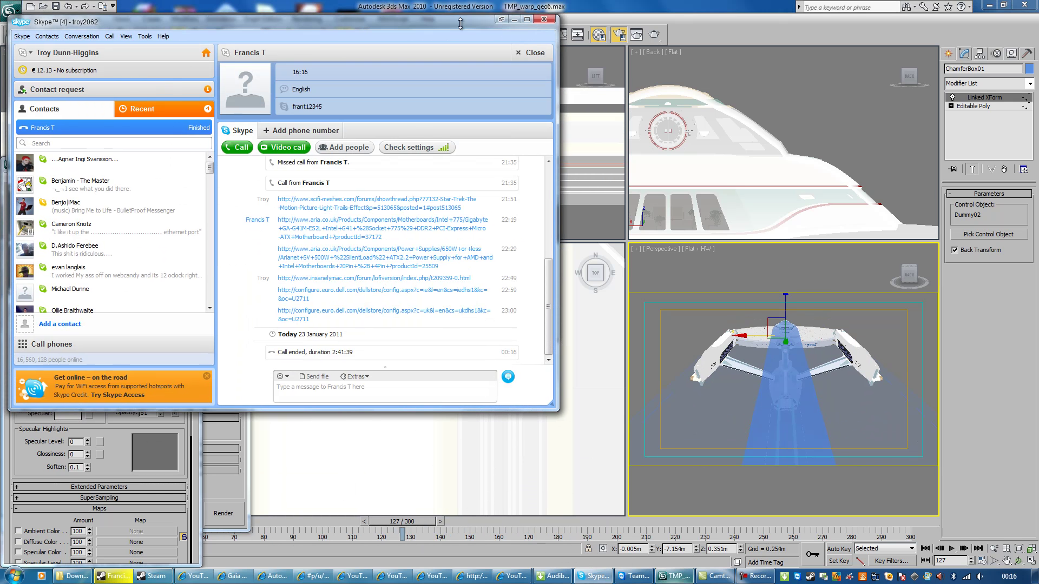
left_click(513, 20)
left_click(306, 18)
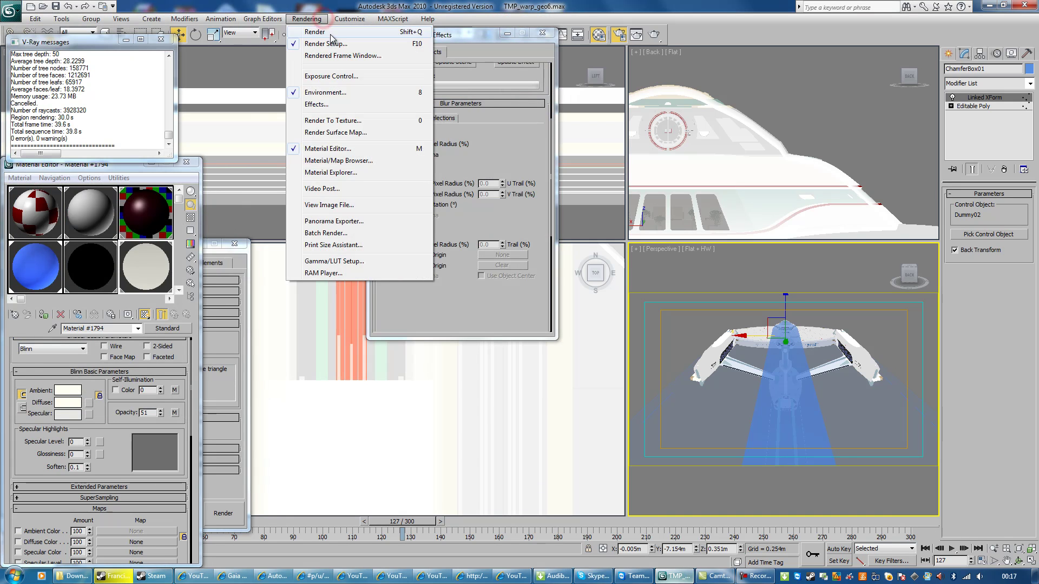
left_click(341, 56)
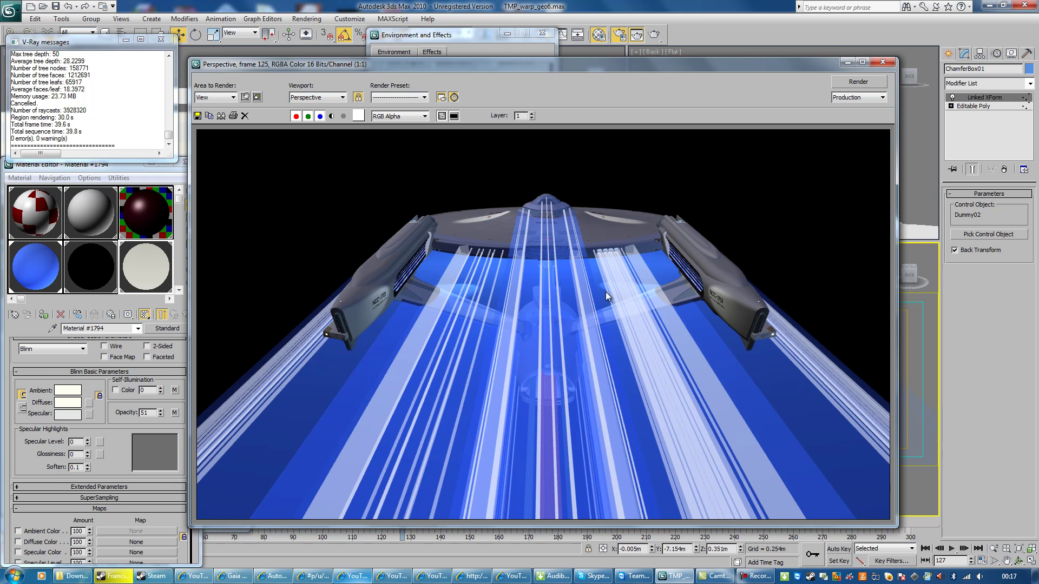
Close the render preview and reset the scene to a new file without saving
left_click(882, 62)
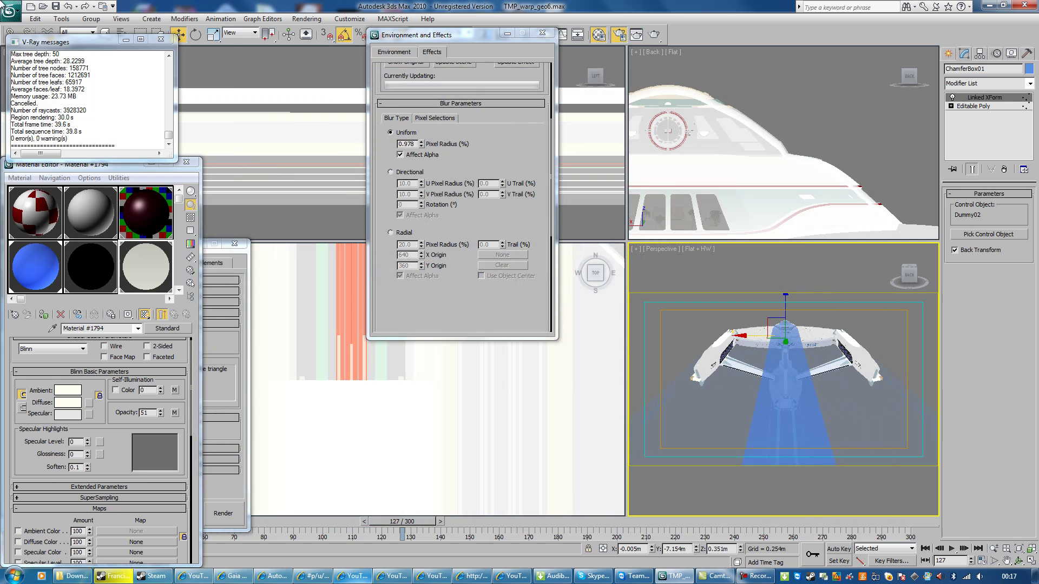
left_click(11, 9)
left_click(43, 55)
left_click(11, 10)
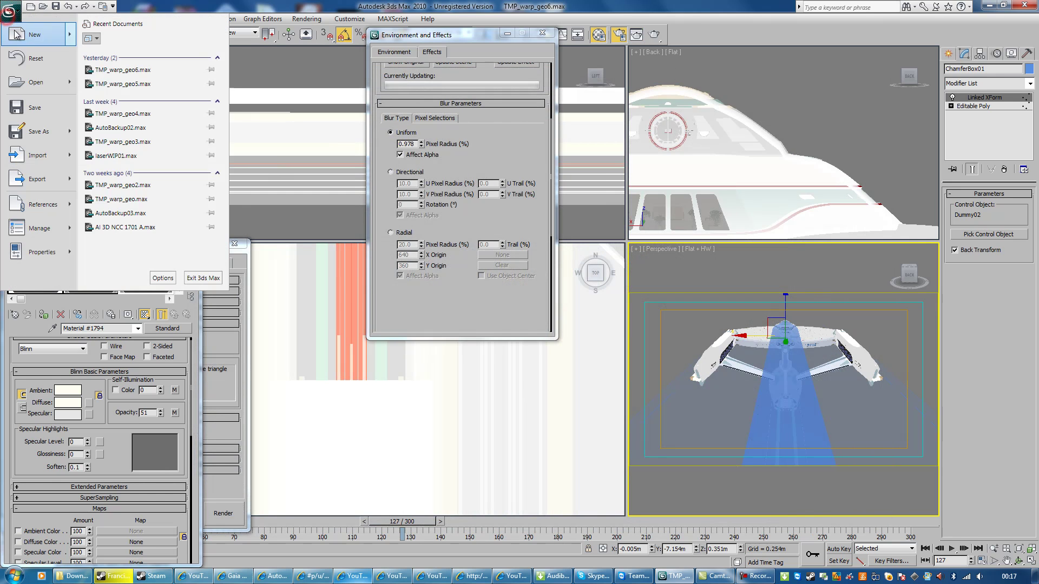
left_click(32, 43)
left_click(528, 326)
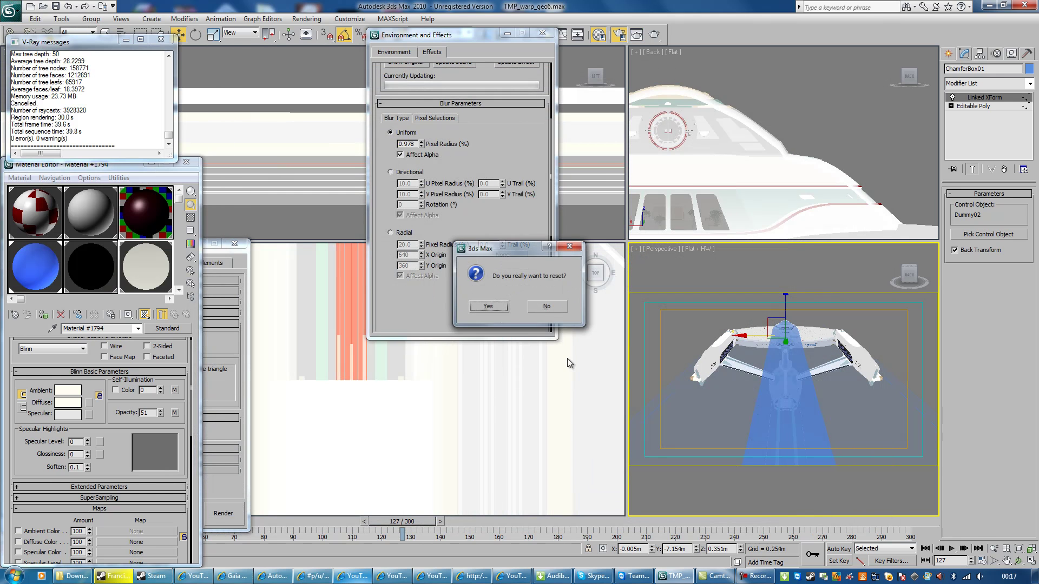
left_click(483, 304)
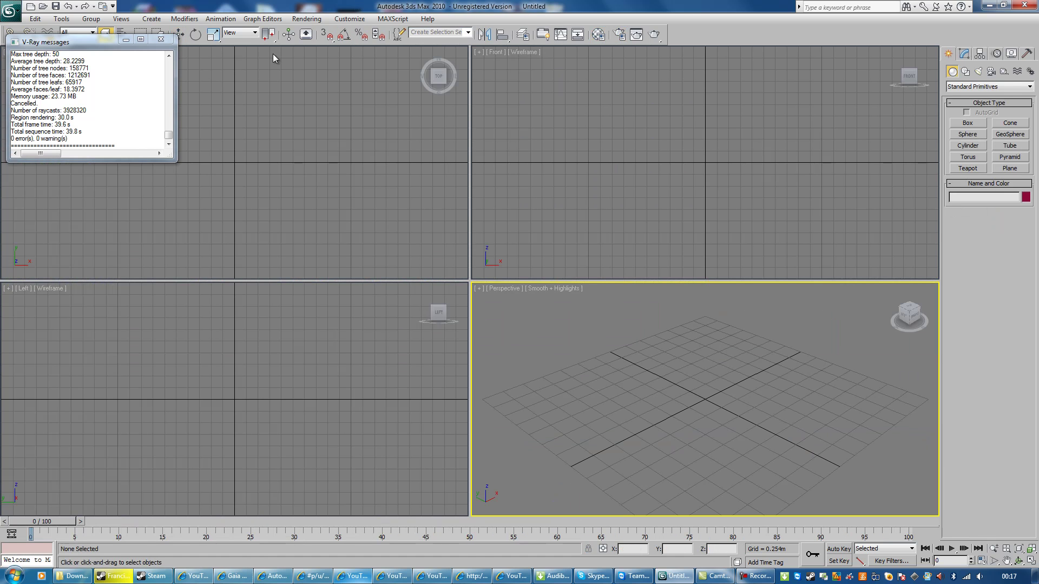
Dismiss the V-Ray messages and maximize the Top view to fill the workspace
left_click(169, 42)
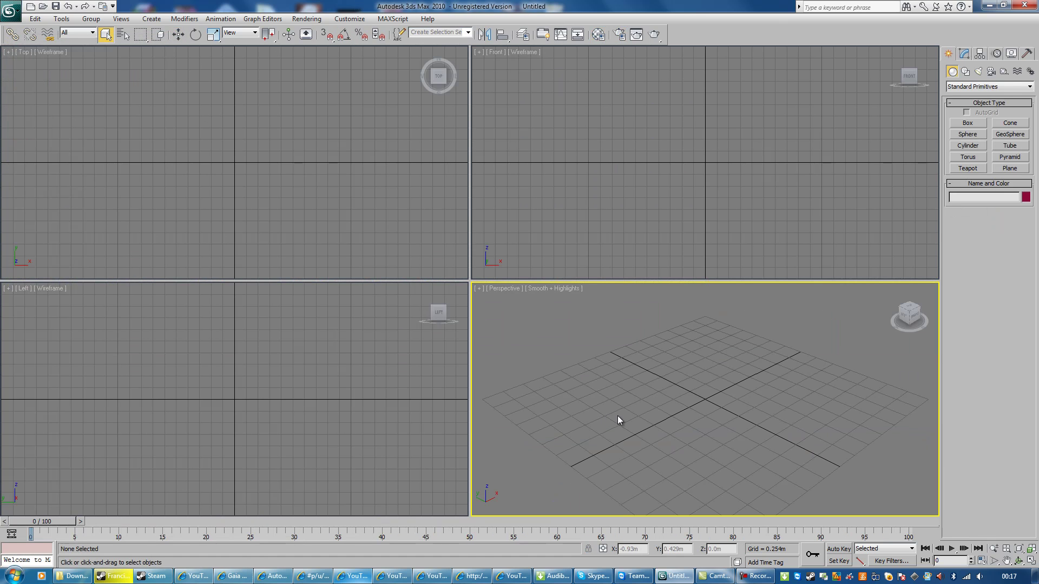
left_click(225, 167)
scroll(225, 167, "up", 2)
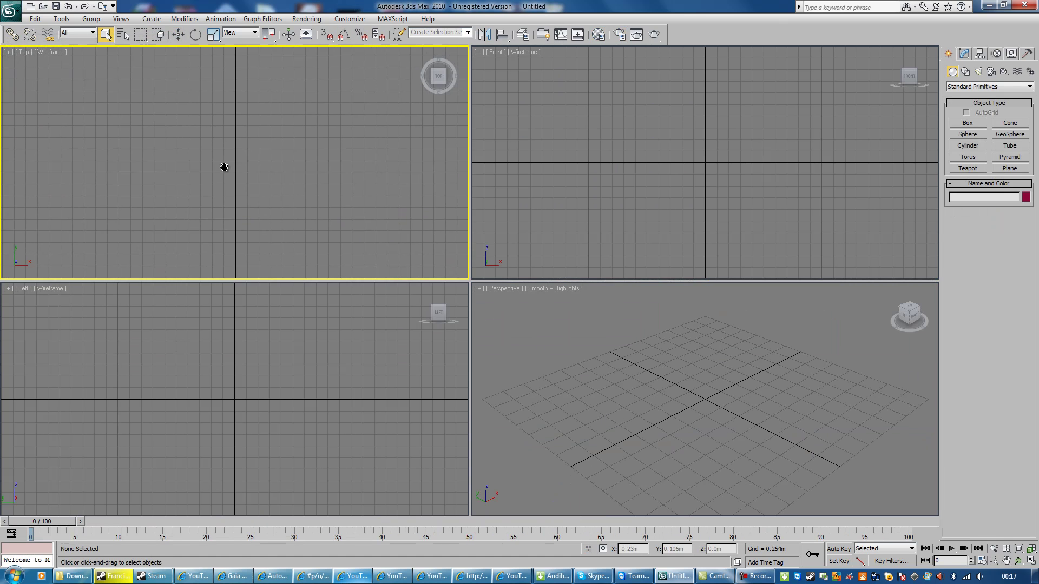
left_click(1031, 561)
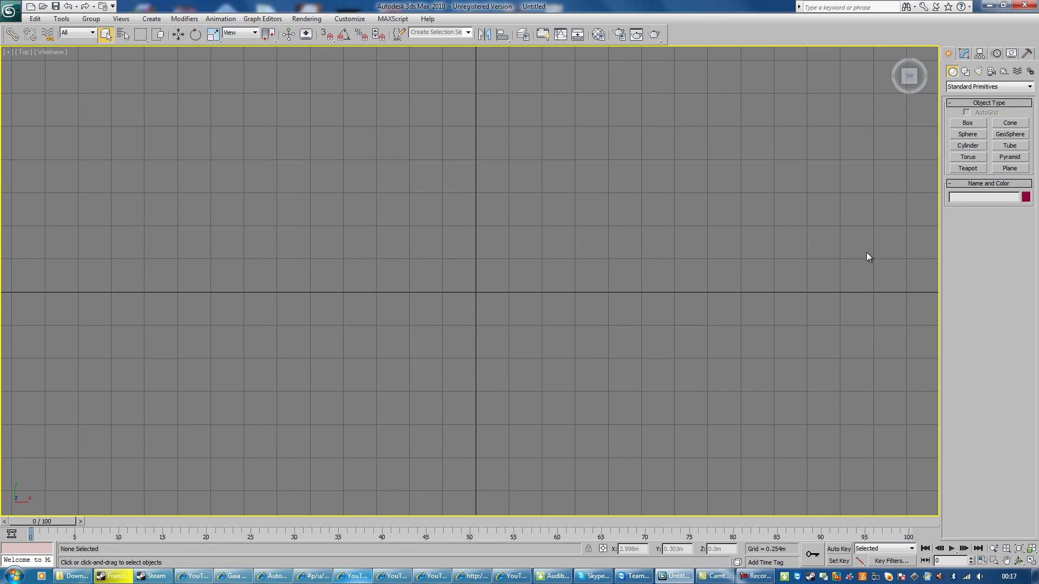
Create Sphere01 (radius 0.371m) left of centre and switch the view to Flat shading
left_click(981, 136)
left_click_drag(210, 293, 251, 317)
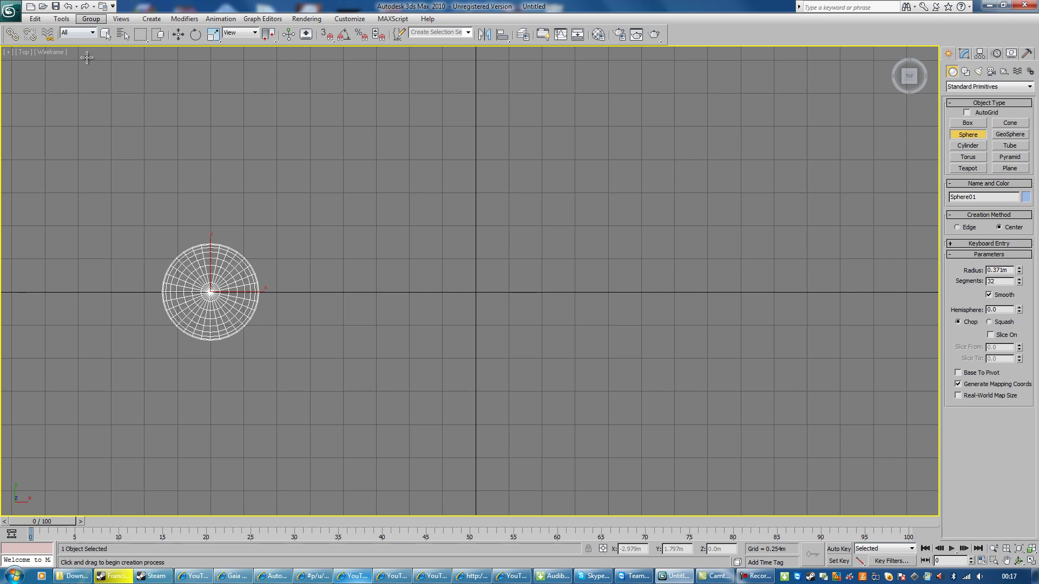
left_click(51, 52)
left_click(70, 101)
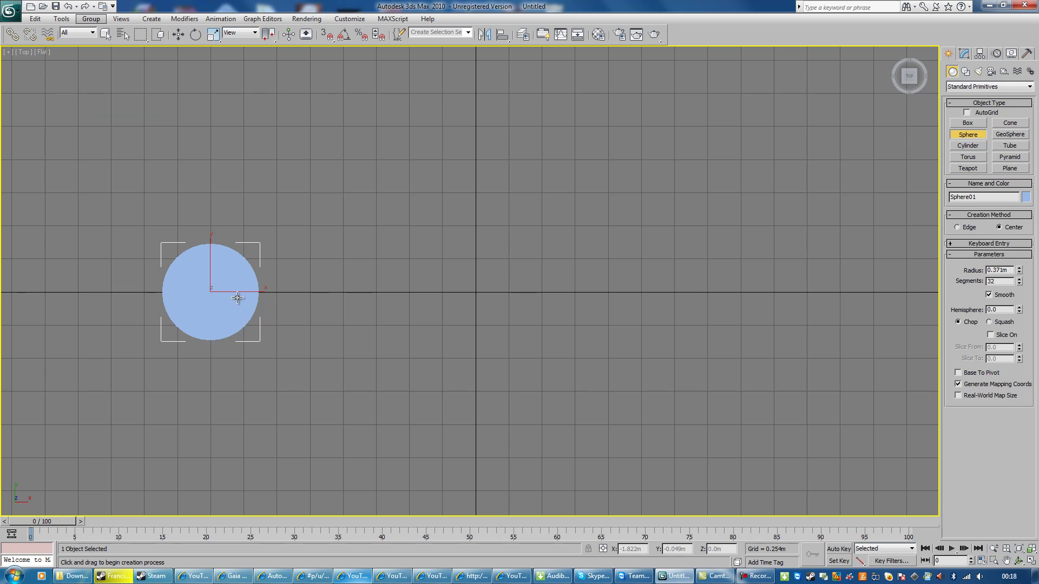
right_click(211, 293)
Shift-move a copy of the sphere to the right as Sphere02
right_click(223, 292)
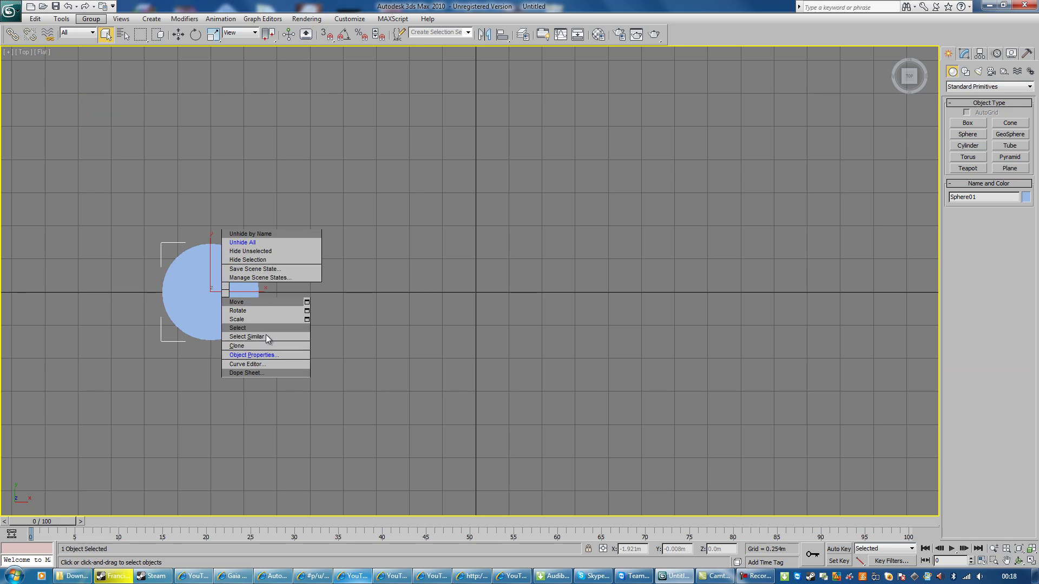
left_click(238, 302)
mouse_move(228, 275)
left_mouse_down("shift")
mouse_move(756, 276)
mouse_move(696, 280)
mouse_move(713, 277)
left_mouse_up("shift")
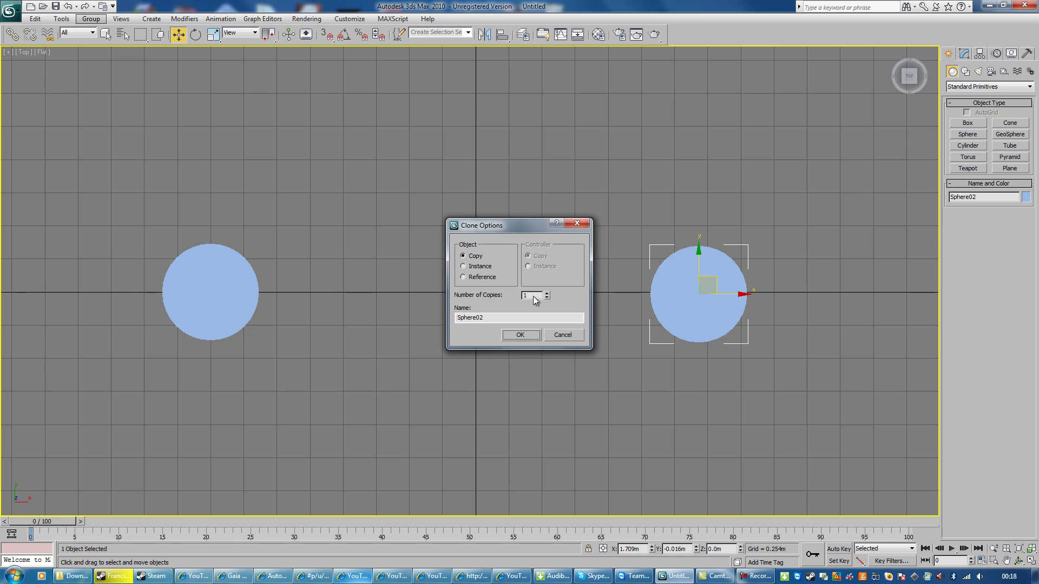
left_click(520, 335)
left_click_drag(707, 282, 709, 283)
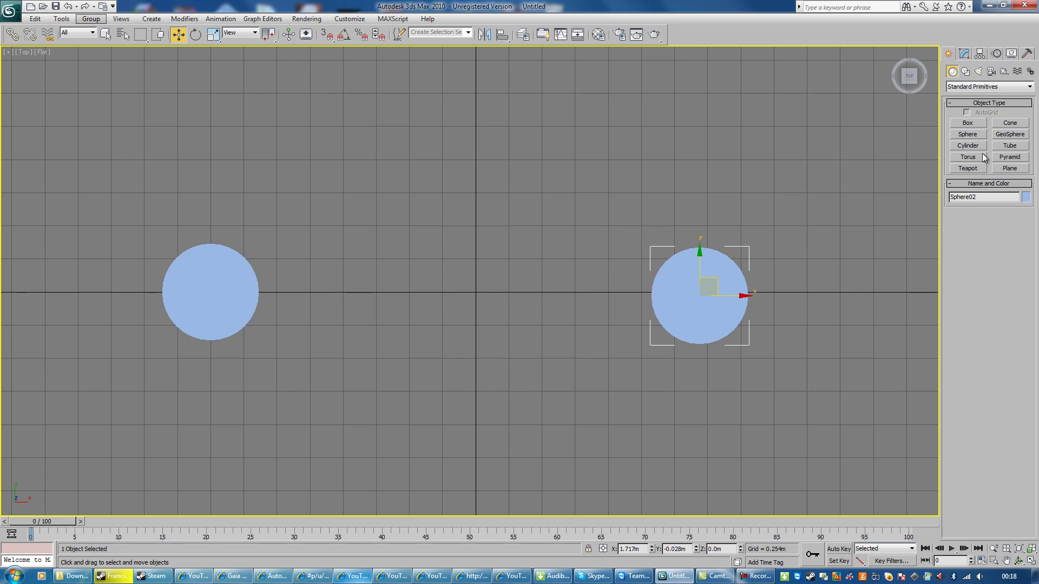
Draw Box01, 3.14m wide and 0.212m high, spanning the two spheres, then deselect it
left_click(968, 123)
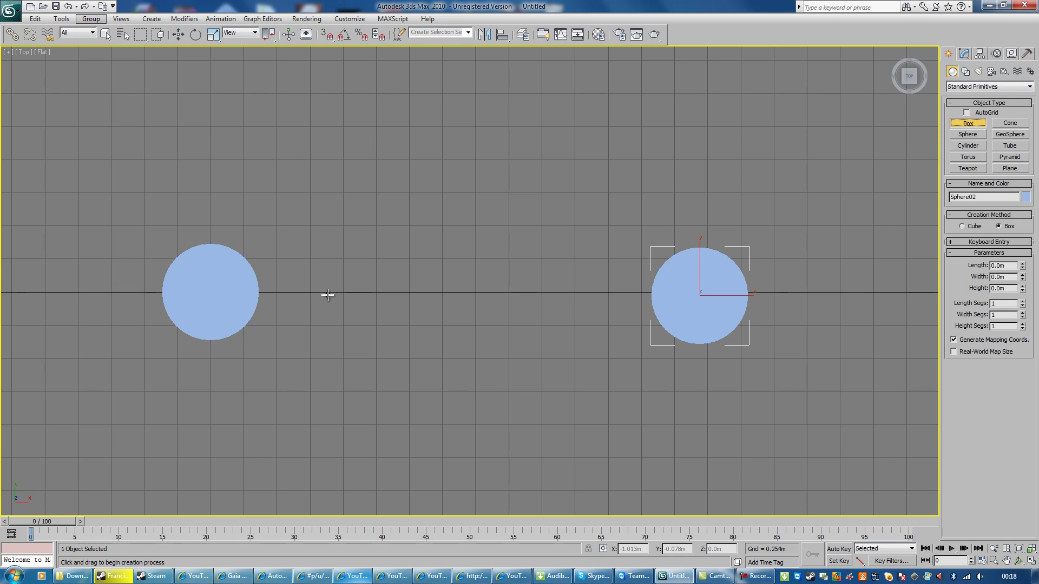
left_click_drag(256, 286, 665, 303)
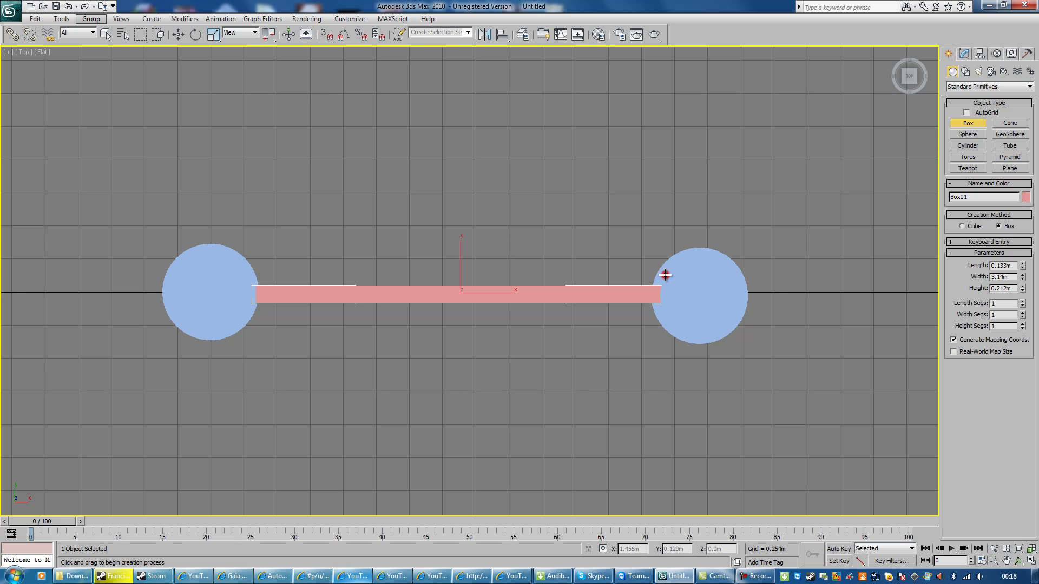
left_click(666, 275)
key("w")
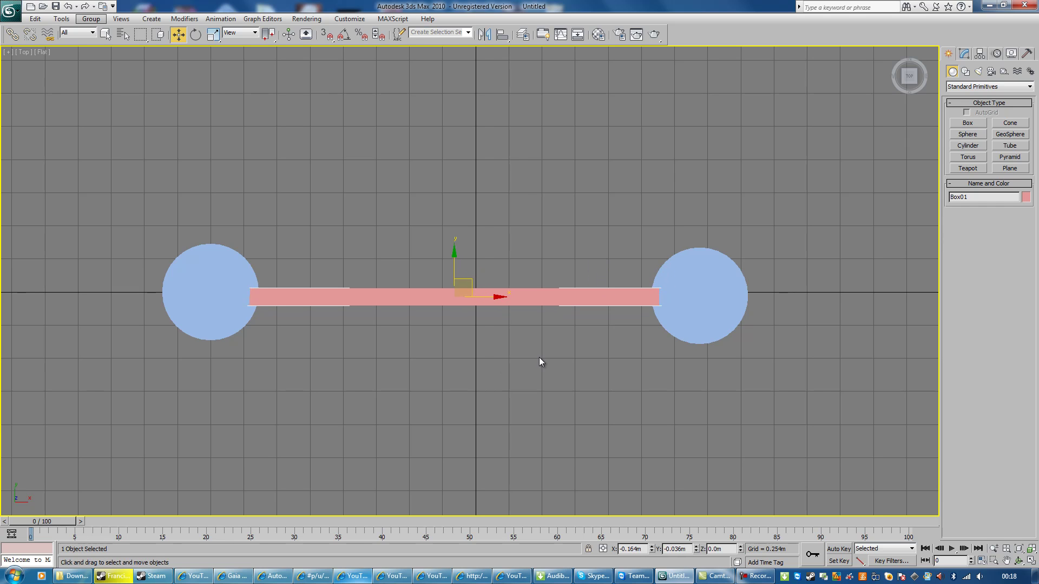
left_click(297, 311)
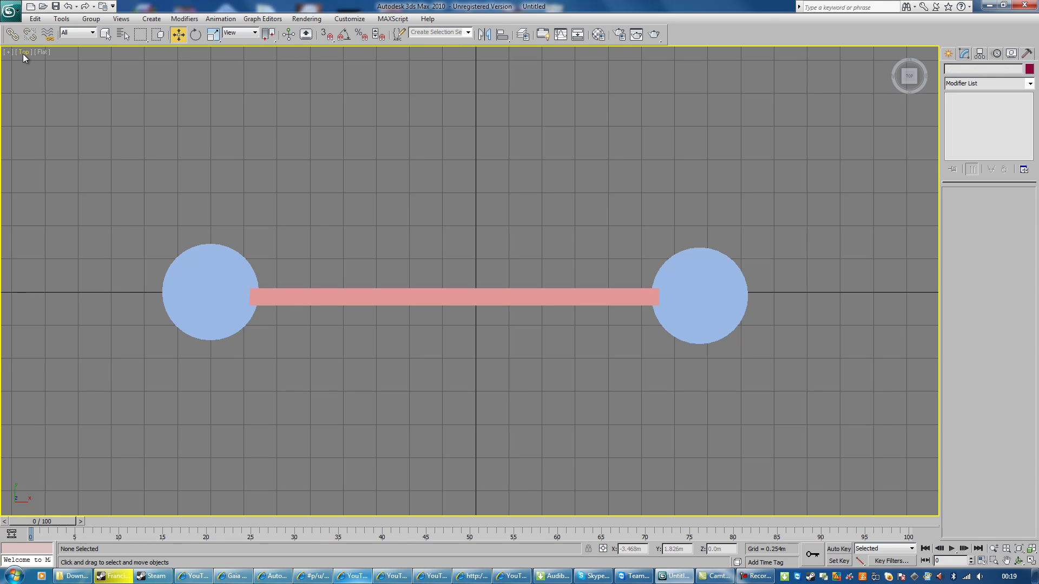
Turn on Edged Faces shading in the viewport
left_click(45, 52)
left_click(46, 53)
left_click(46, 53)
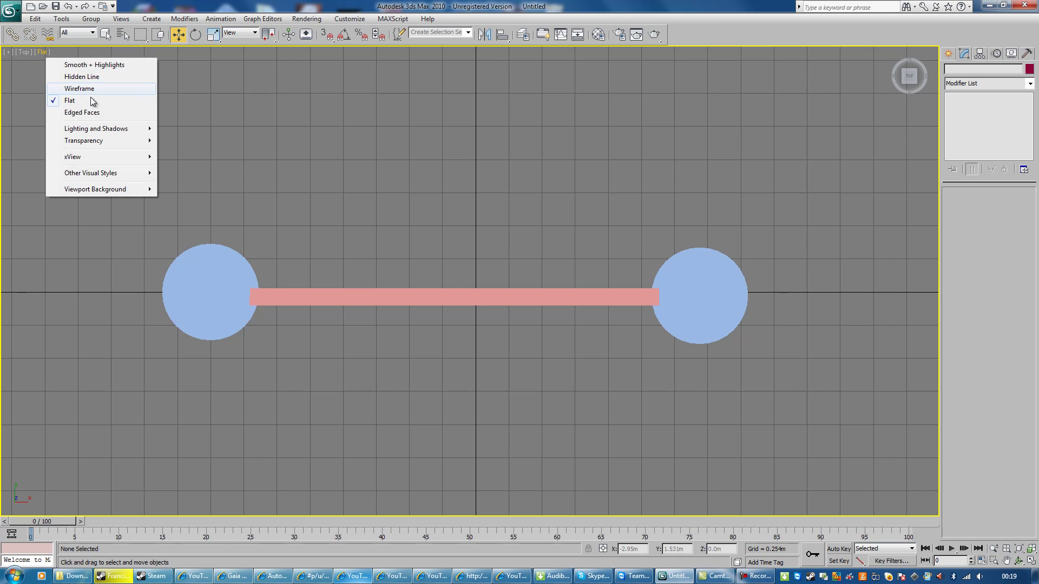
left_click(94, 113)
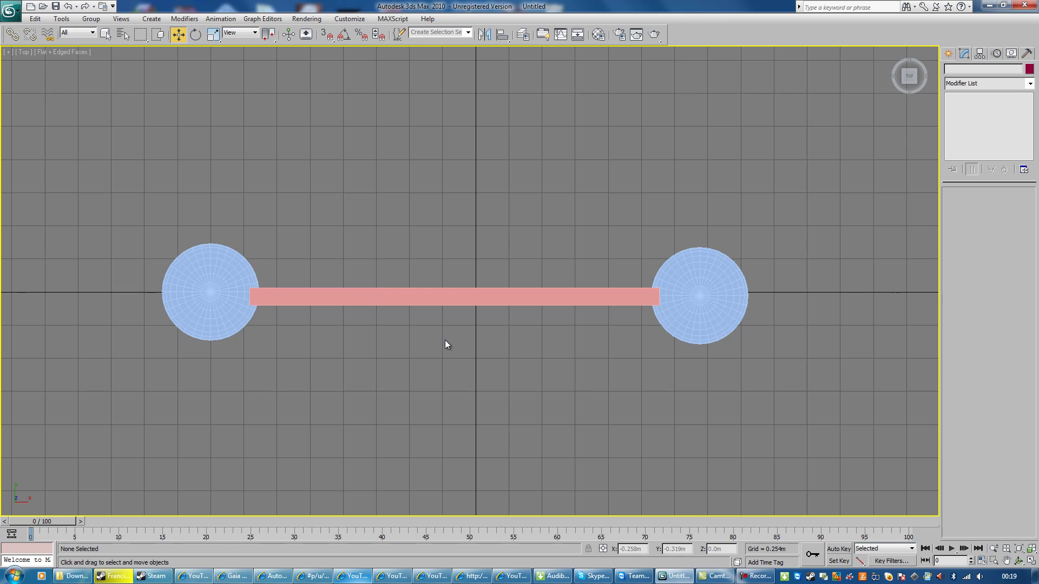
Convert Box01 to an Editable Mesh and select its four left-end vertices
left_click(412, 296)
right_click(413, 297)
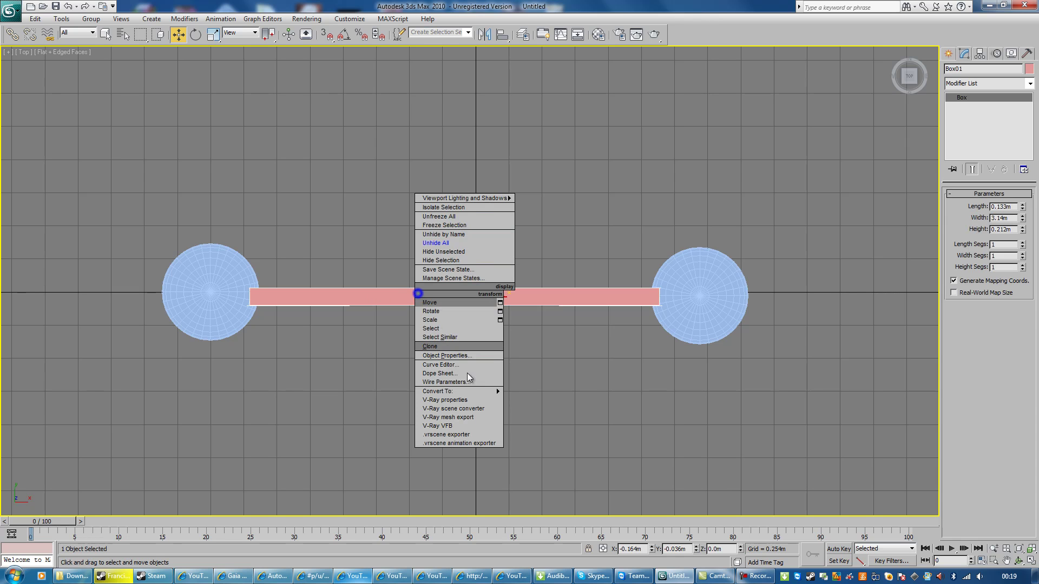
mouse_move(495, 394)
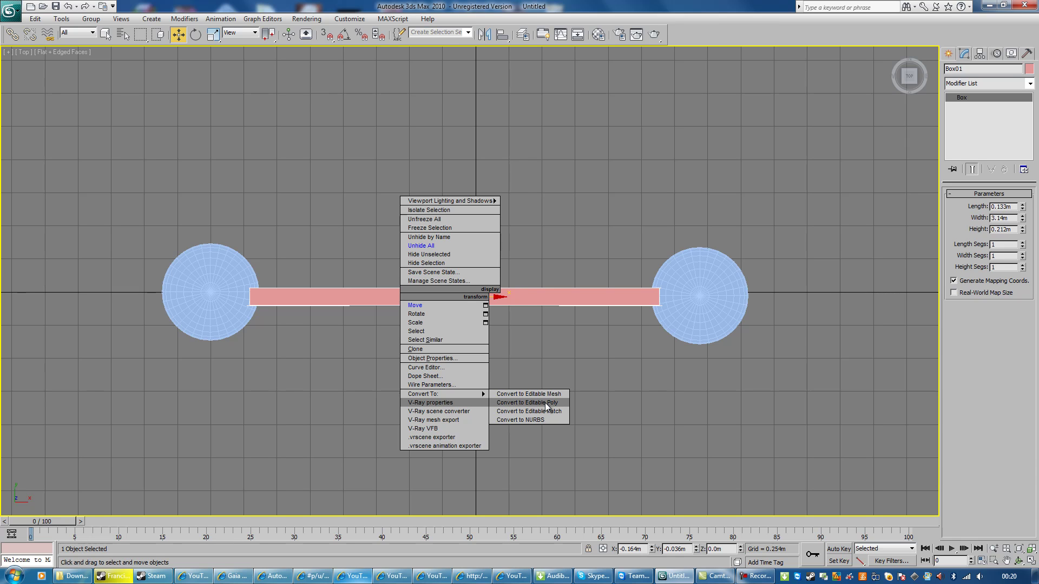
left_click(538, 395)
left_click(961, 208)
left_click_drag(298, 225, 209, 442)
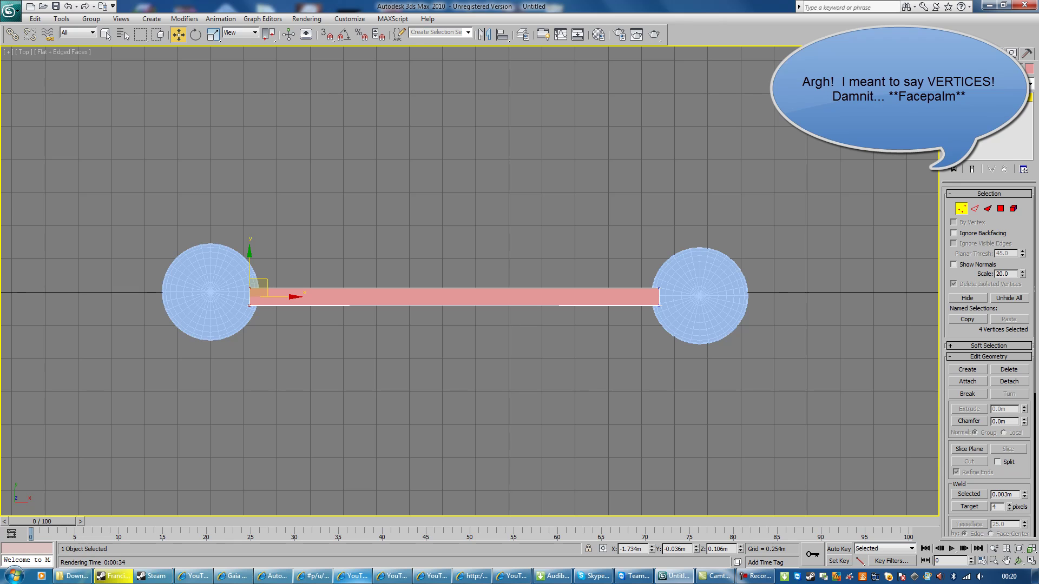
left_click(1030, 84)
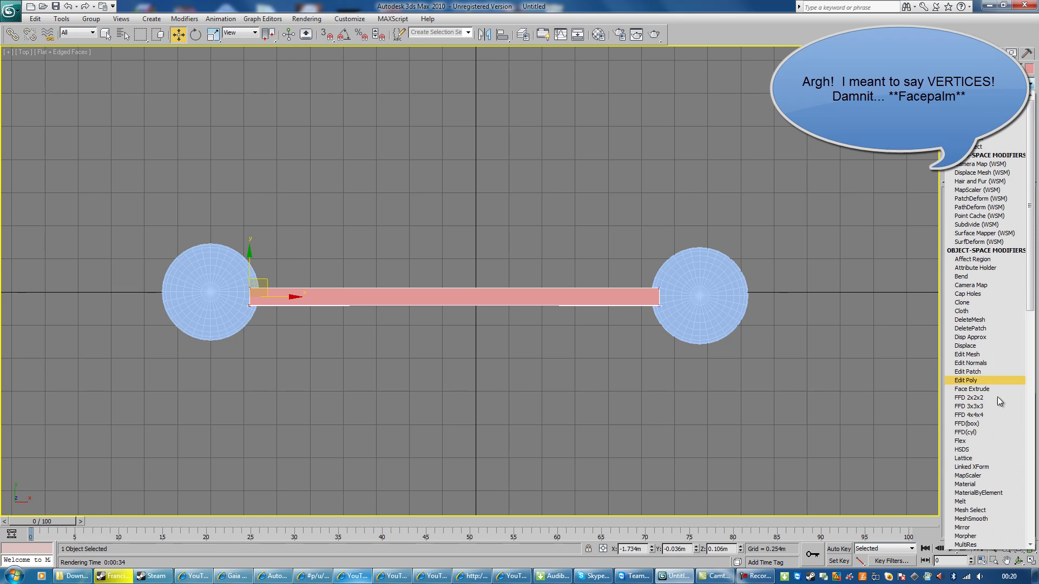
Add a Linked XForm modifier with Sphere01 as its control object
left_click(982, 467)
left_click(1008, 236)
left_click(216, 292)
Move Sphere01 to test that the box's left end follows, then deselect it
key("w")
left_click(299, 433)
left_click(211, 297)
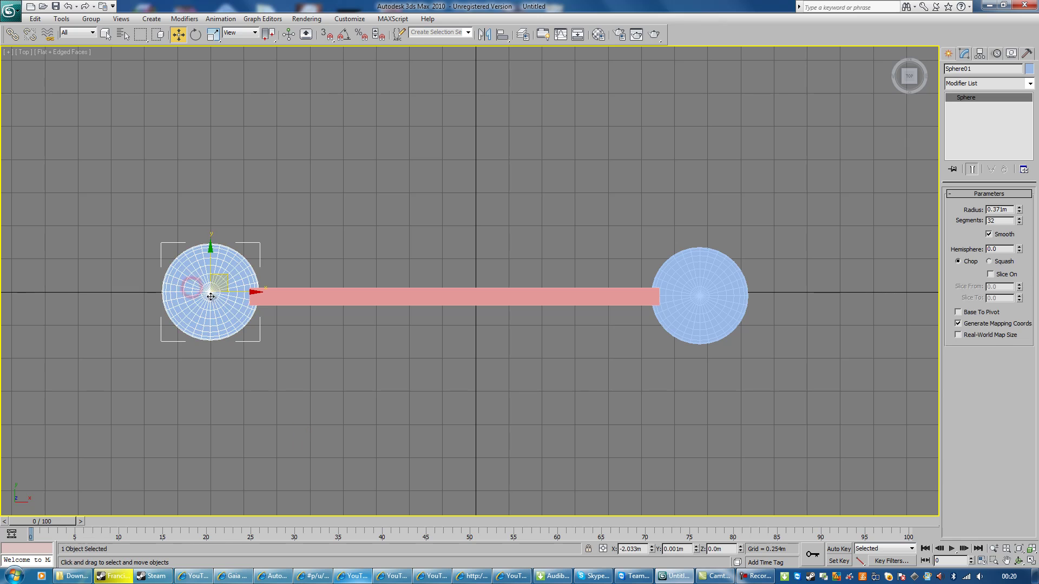
mouse_move(216, 268)
left_mouse_down()
mouse_move(236, 78)
mouse_move(307, 208)
mouse_move(325, 203)
mouse_move(180, 246)
mouse_move(184, 285)
mouse_move(217, 268)
left_mouse_up()
left_click(649, 306)
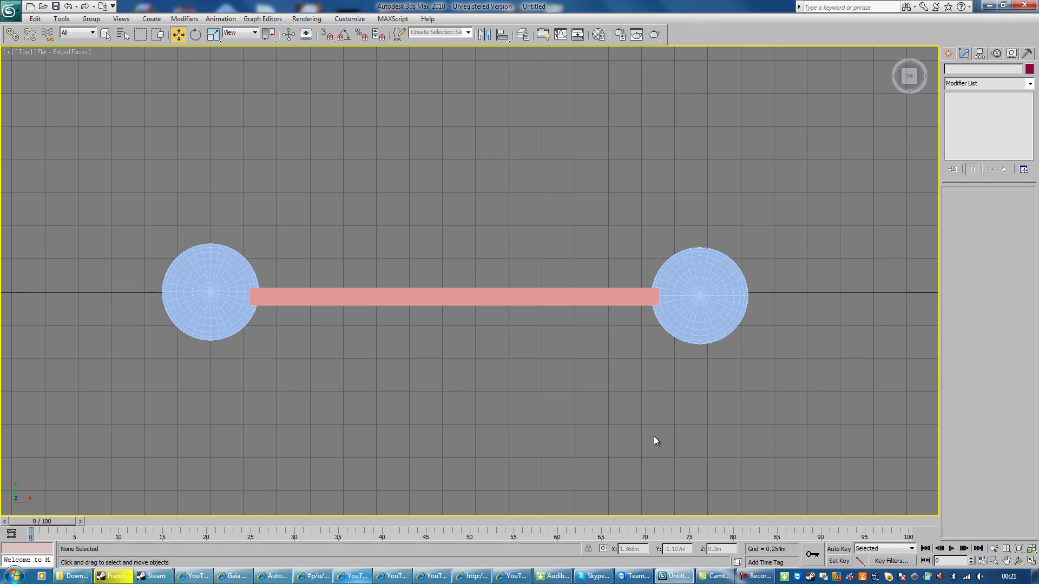
Select Box01's right-end vertices and link them to Sphere02 with another Linked XForm
left_click(549, 295)
left_click(974, 106)
left_click(961, 208)
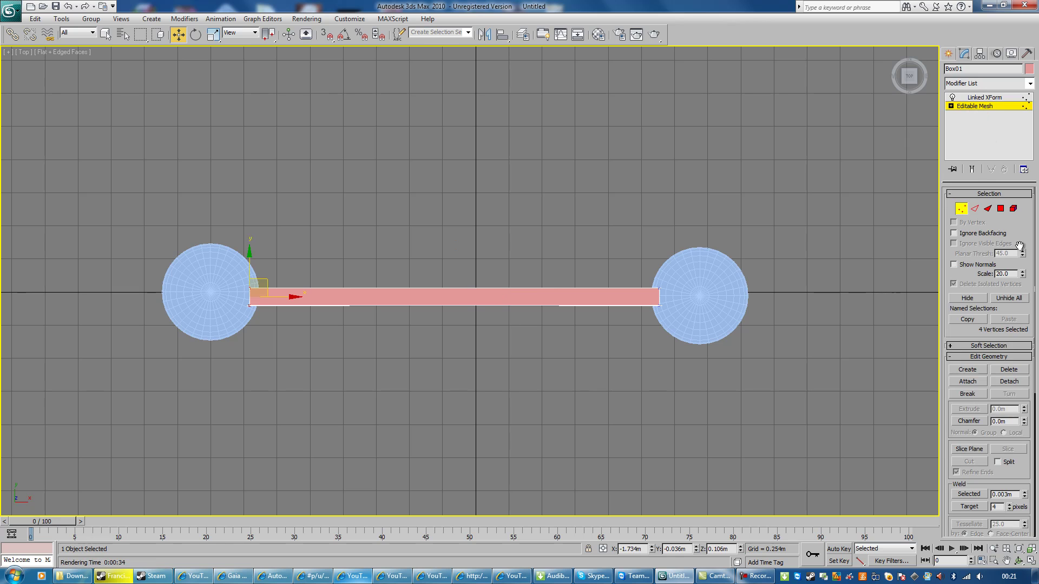
left_click_drag(591, 222, 718, 407)
left_click(1029, 84)
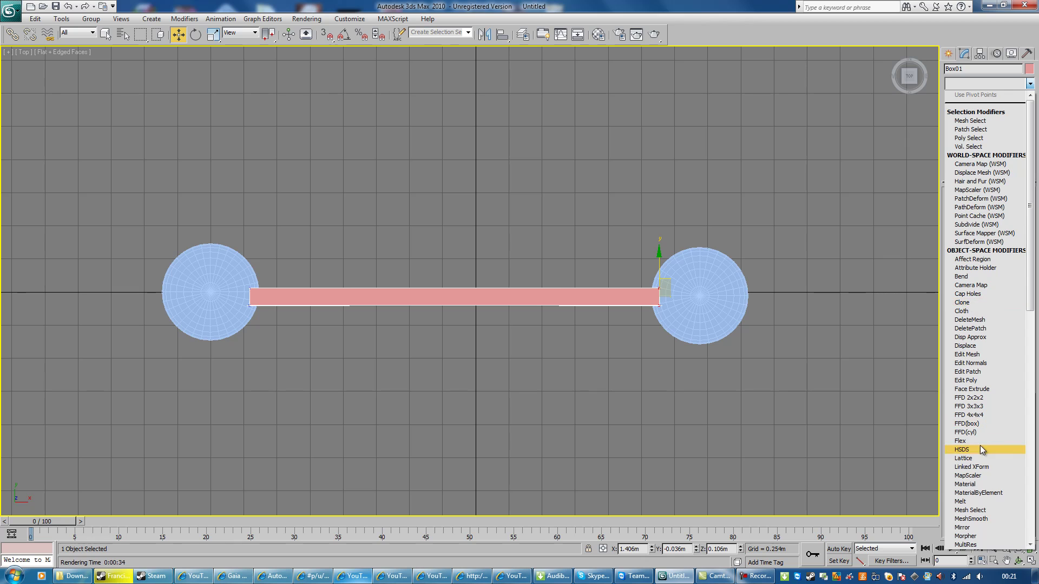
left_click(984, 469)
left_click(993, 235)
left_click(703, 299)
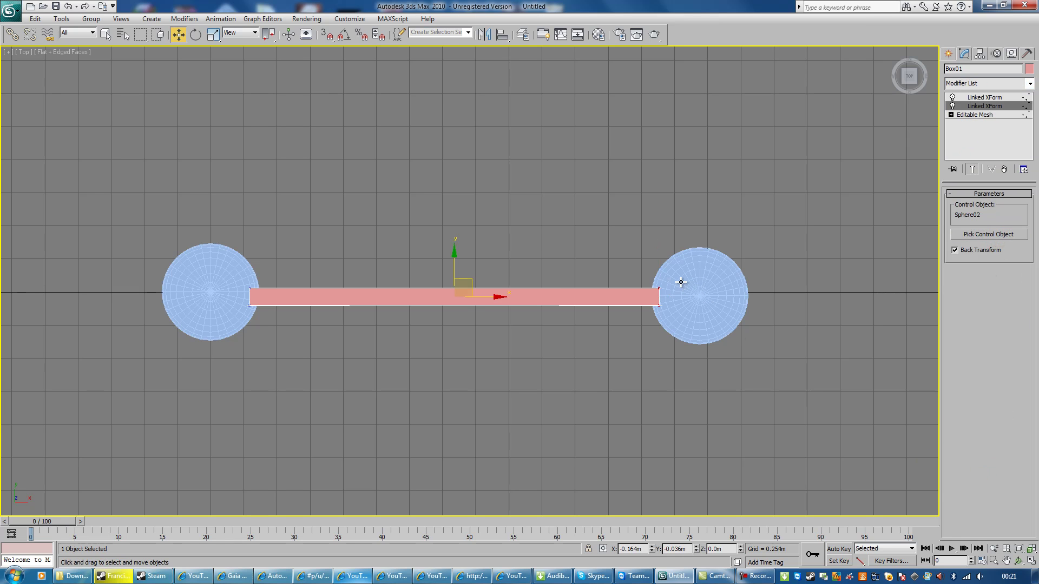
Move Sphere02 down and Sphere01 left, slanting the box between them
left_click(777, 416)
left_click(689, 293)
left_click_drag(718, 282, 703, 300)
left_click(170, 314)
left_click_drag(221, 275, 182, 271)
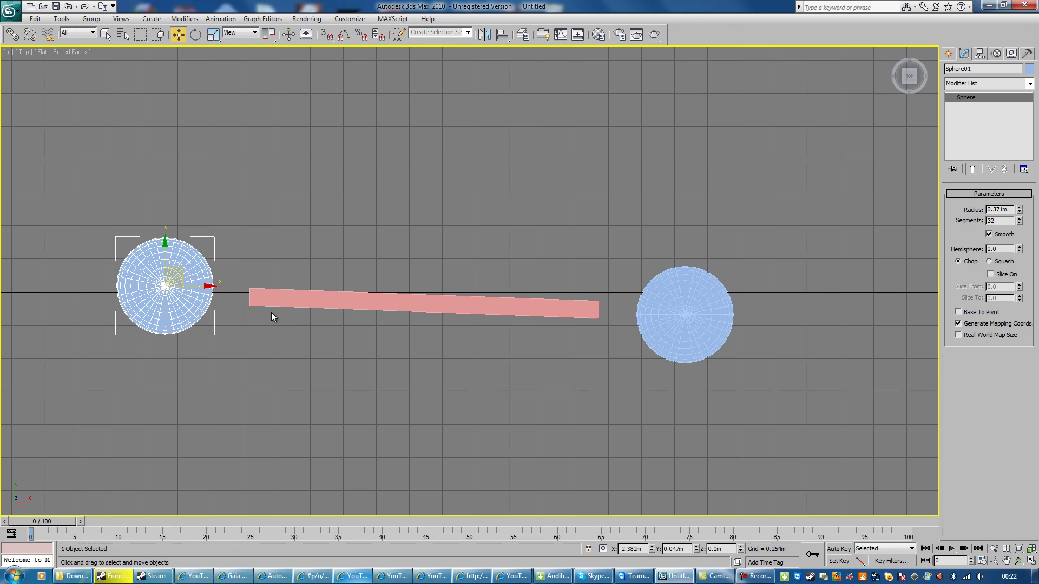
Undo the sphere moves with Ctrl+Z, then select Box01 with Select and Link active
key("ctrl+z")
key("ctrl+z")
key("ctrl+z")
key("ctrl+z")
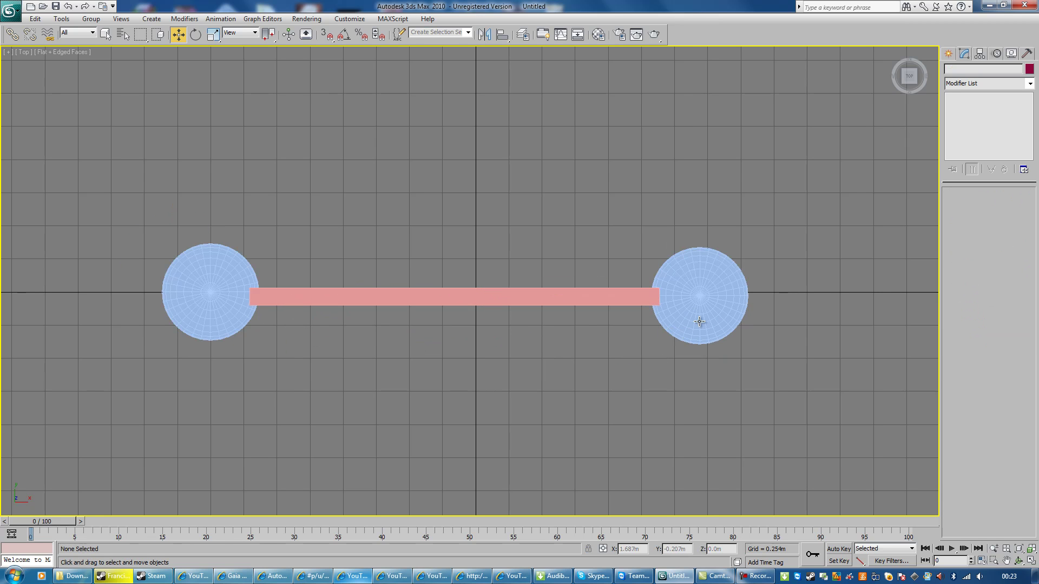
left_click(553, 303)
left_click(706, 311)
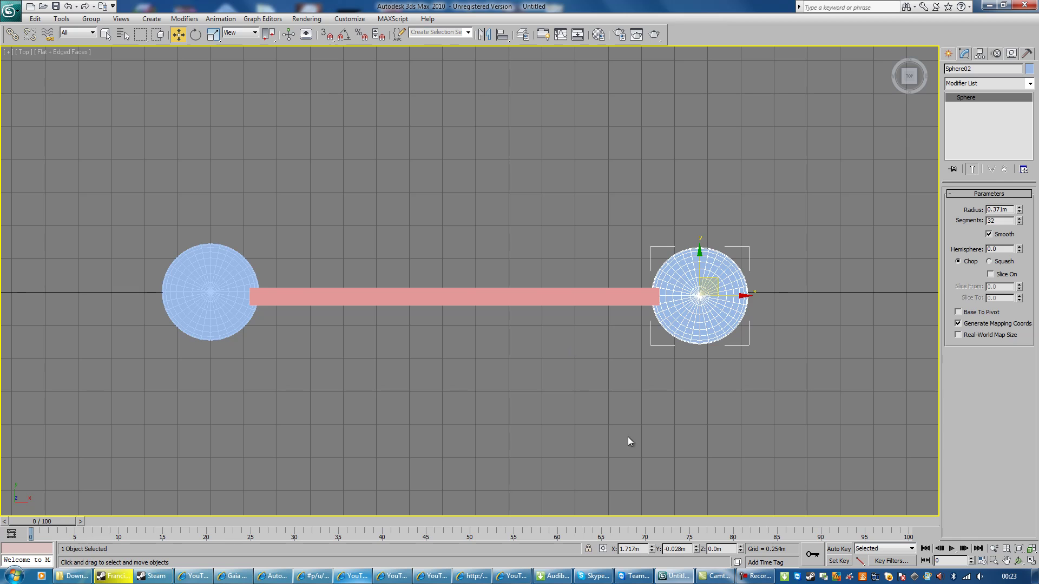
left_click(616, 372)
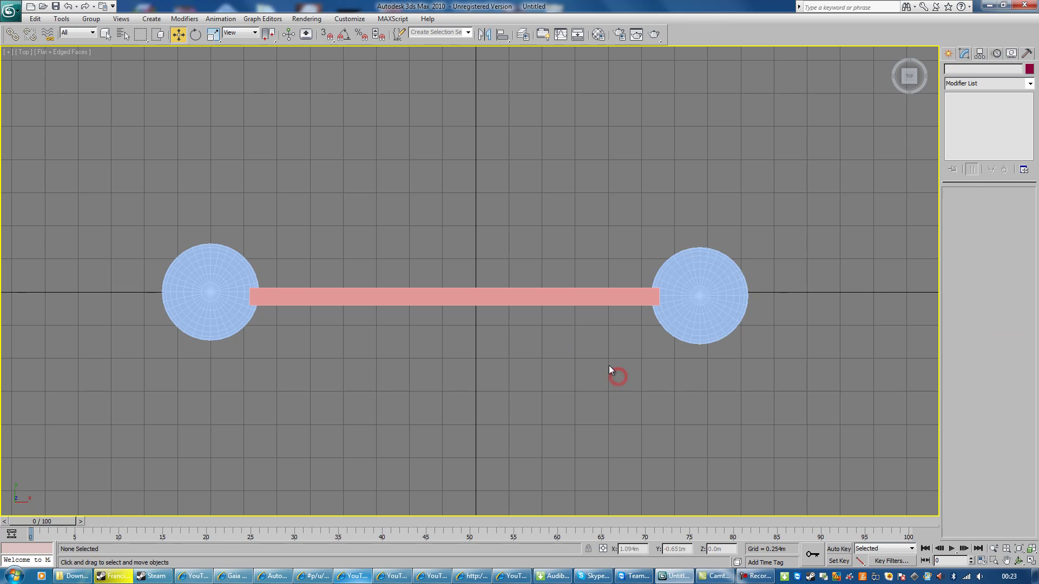
left_click(362, 300)
left_click(12, 34)
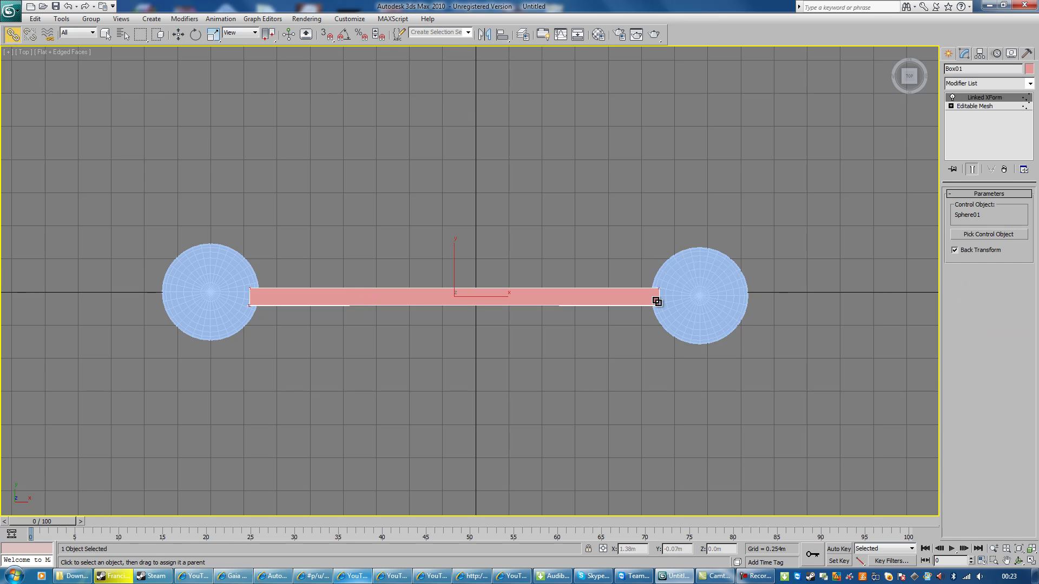
Link Box01 to Sphere02, move the sphere, and set a Set Key key at frame 0
left_click_drag(628, 293, 724, 289)
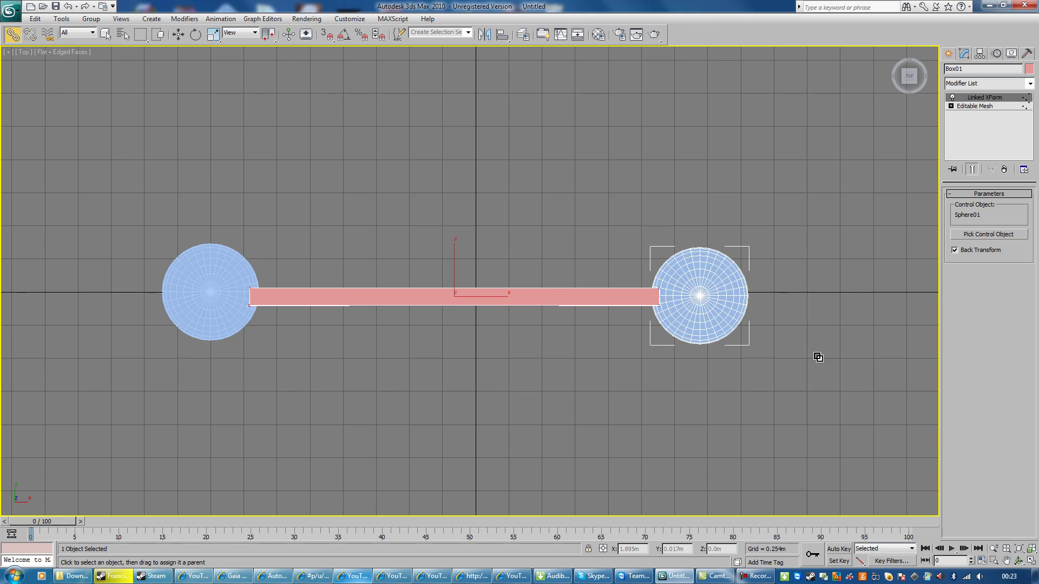
right_click(714, 283)
left_click(726, 295)
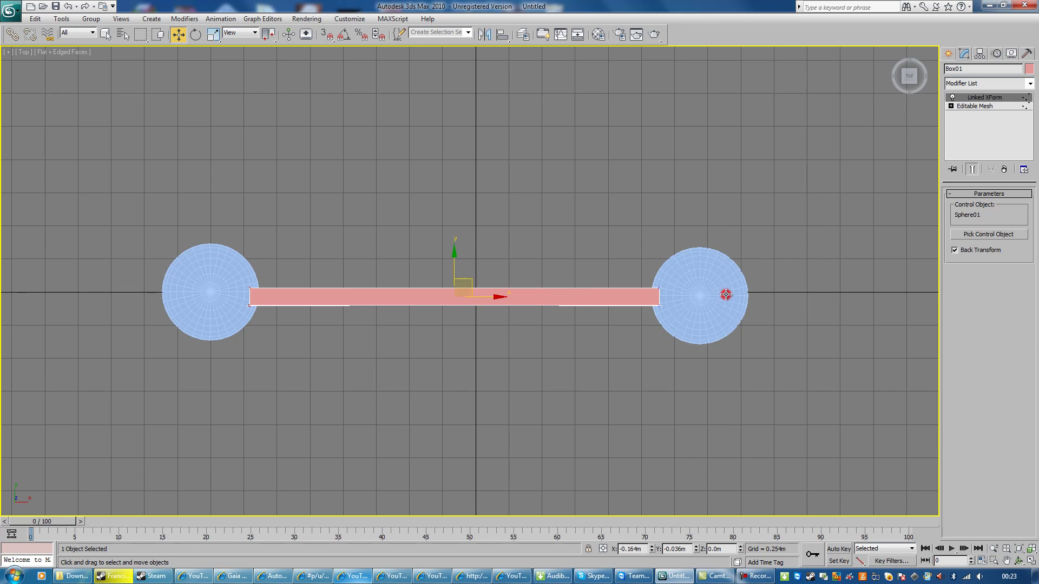
left_click(716, 283)
left_click_drag(739, 445, 718, 289)
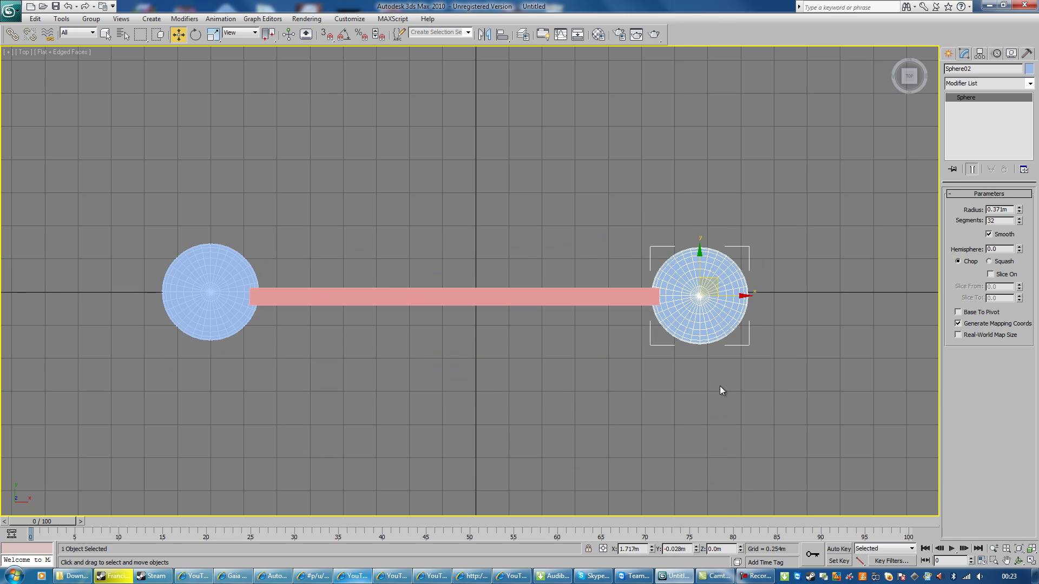
left_click(838, 561)
left_click(813, 555)
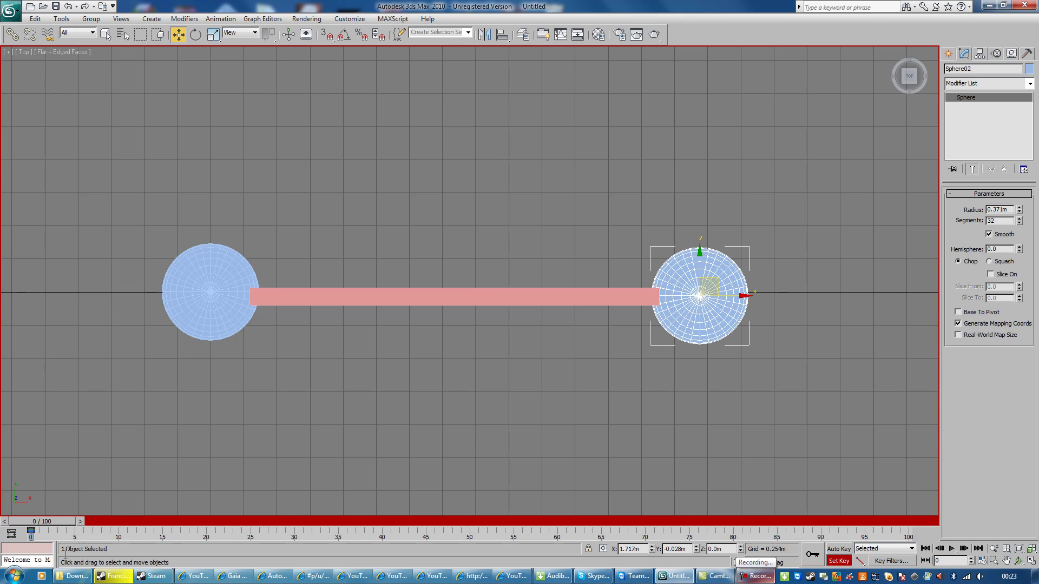
Set a key for the right sphere at frame 100 and for the left sphere at frame 0
left_click_drag(81, 522, 915, 521)
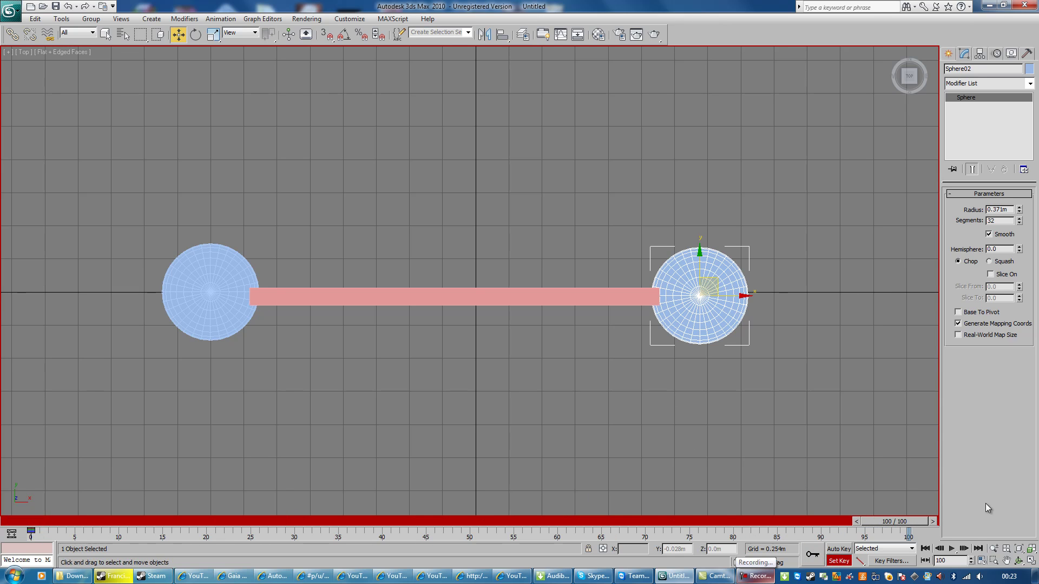
left_click(812, 556)
left_click_drag(892, 523, 43, 522)
left_click(205, 324)
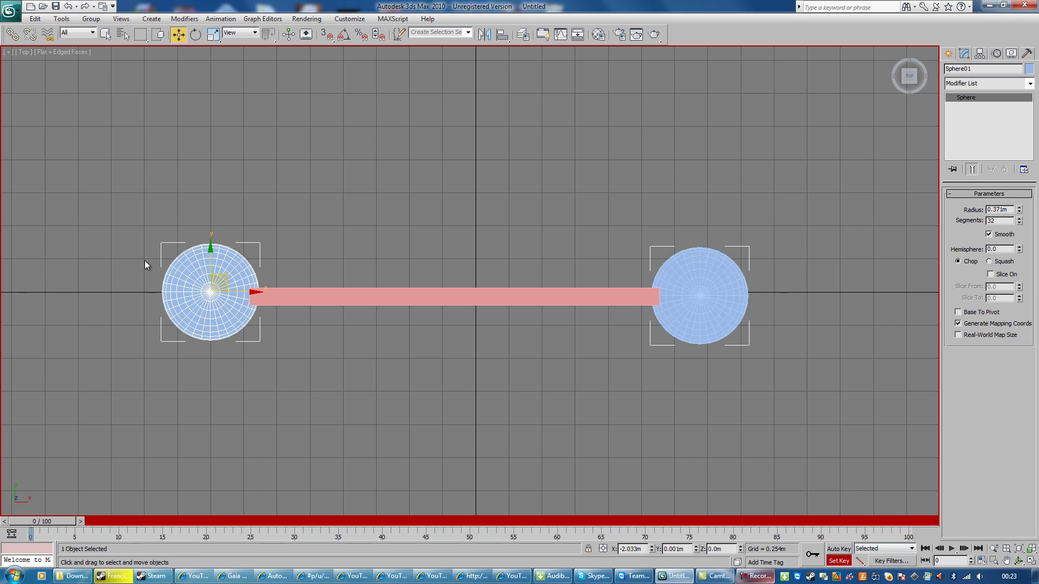
left_click(814, 554)
Turn on the Move tool and select the right sphere
left_click(884, 523)
key("w")
left_click(681, 357)
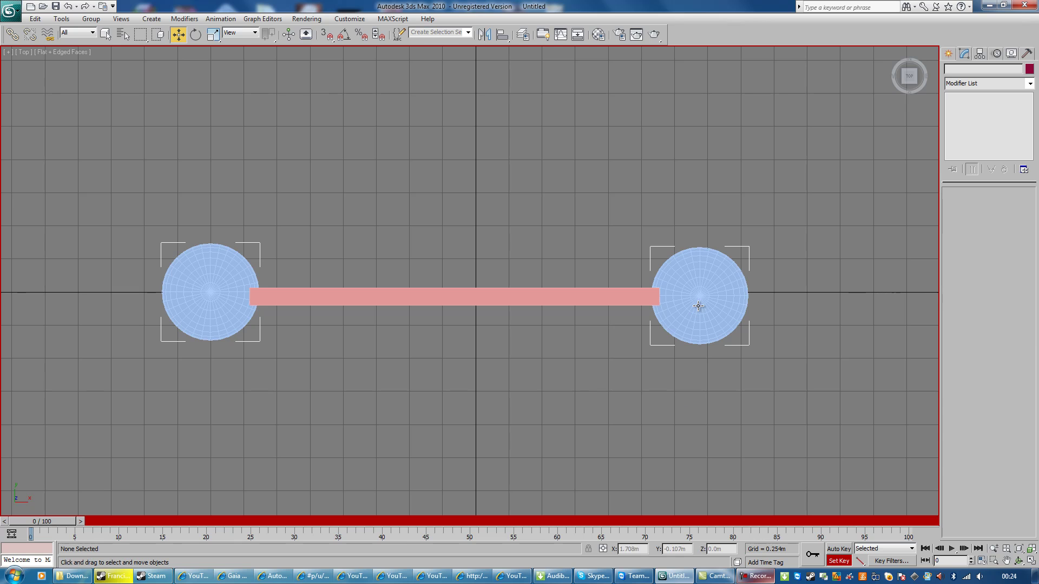
left_click(210, 302)
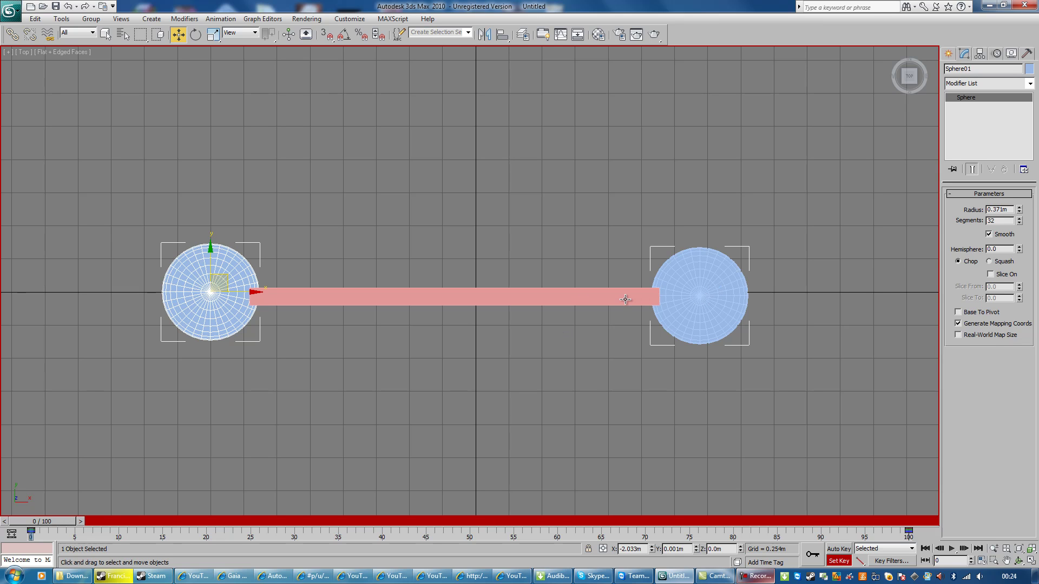
left_click(709, 314)
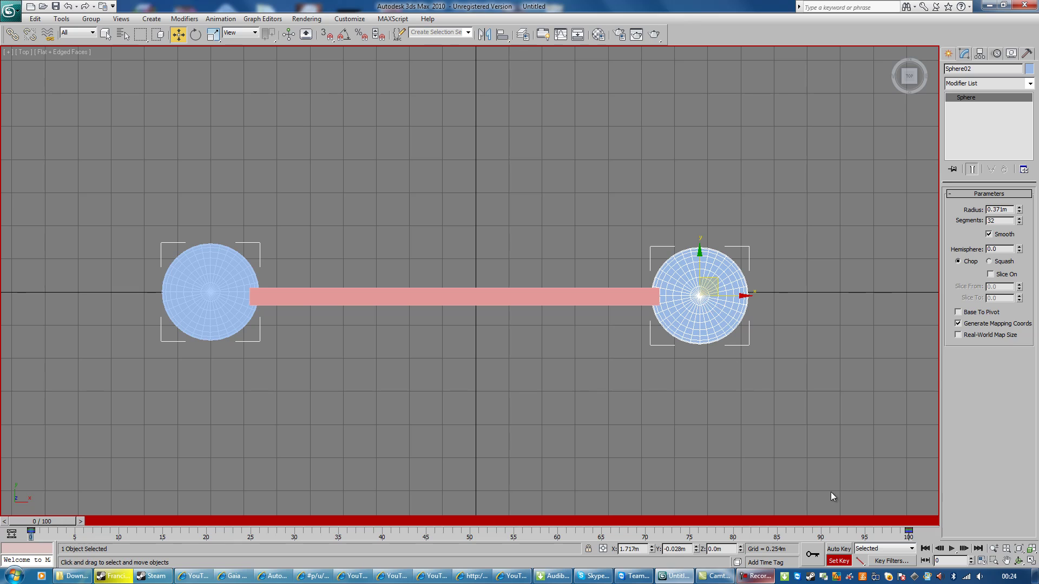
At frame 40, move Sphere02 far right to stretch the box, then scrub back to frame 0
left_click_drag(60, 528, 402, 521)
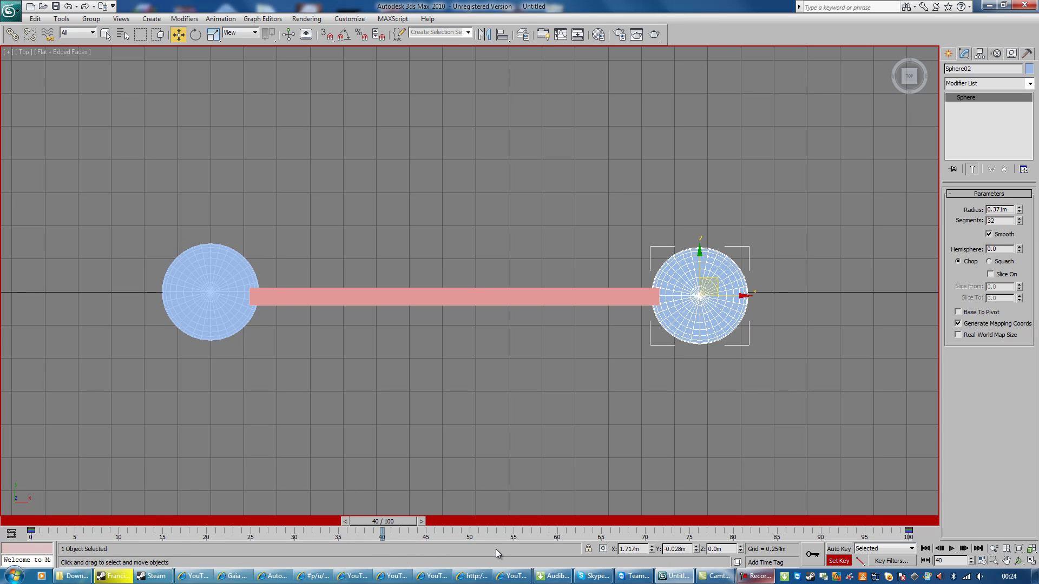
left_click_drag(746, 297, 1034, 253)
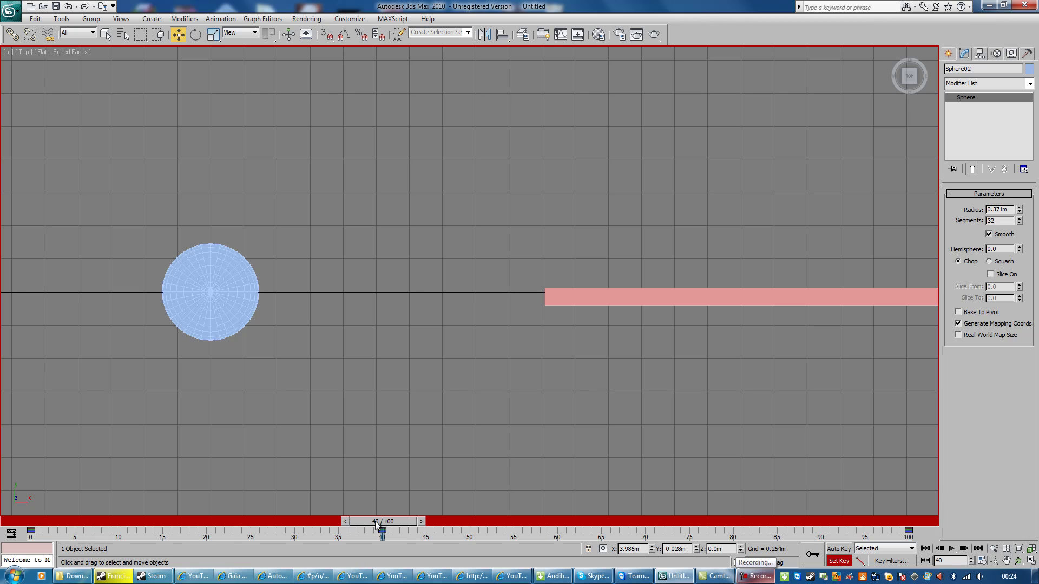
left_click_drag(382, 521, 218, 533)
key("w")
key("w")
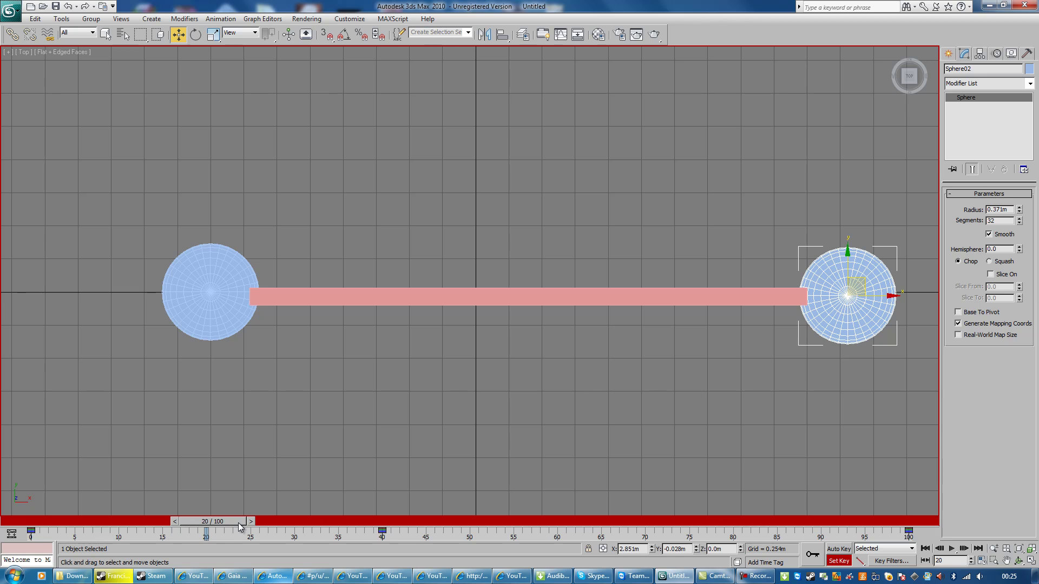
left_click_drag(236, 520, 65, 520)
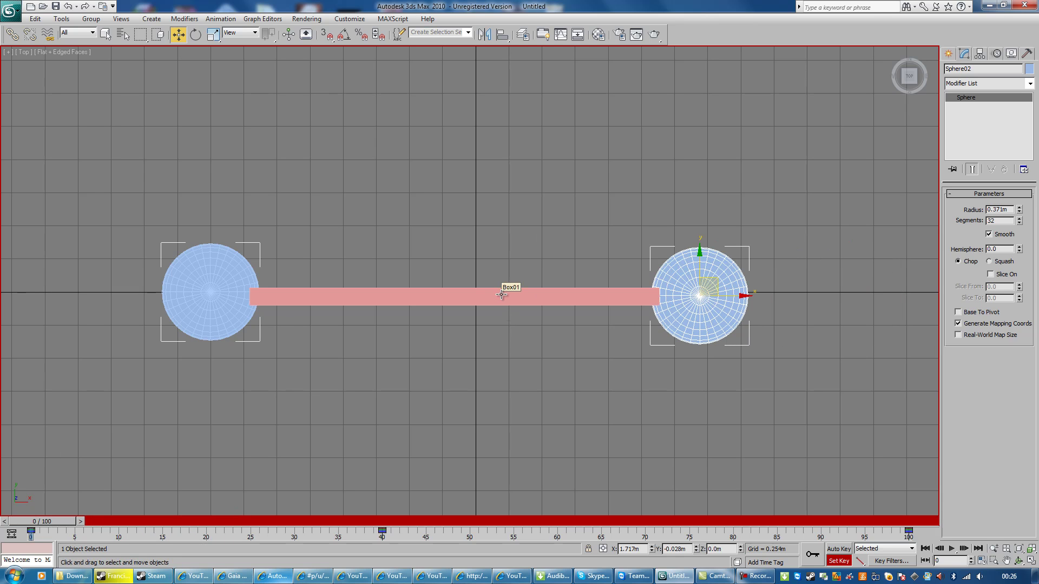
Restore the four-view layout and move the left sphere to a new spot at frame 53
left_click(1032, 561)
right_click(794, 256)
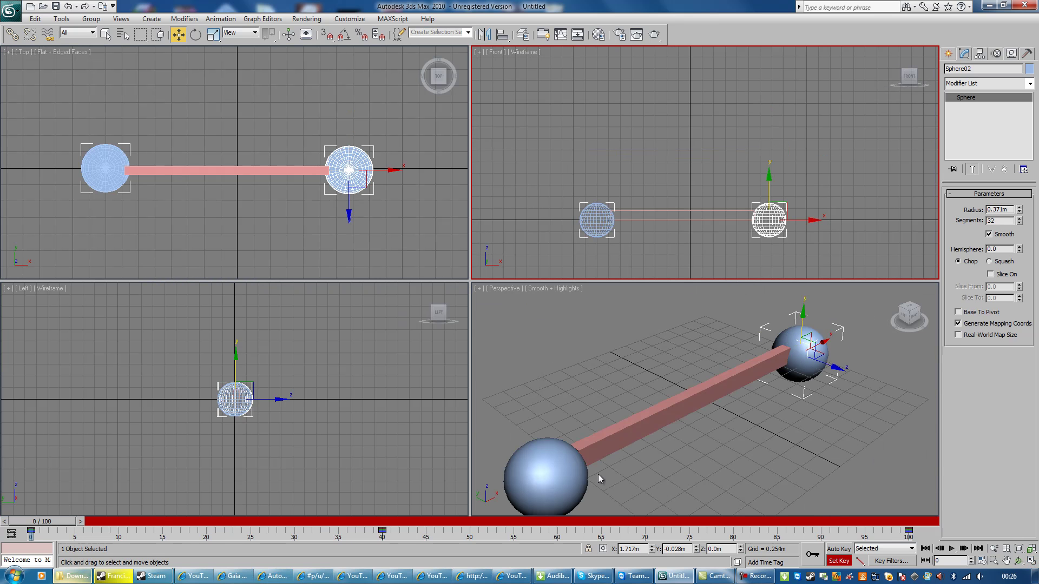
left_click_drag(54, 523, 488, 521)
key("w")
left_click(551, 469)
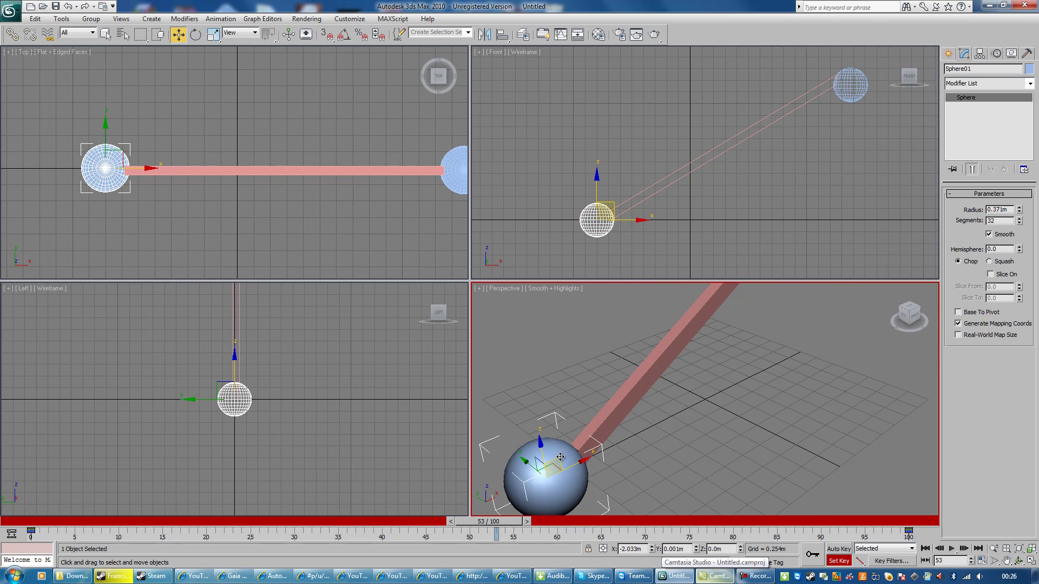
left_click_drag(551, 470, 627, 258)
Frame both spheres in Perspective, preview the animation, then select the pink box at frame 0
scroll(777, 390, "down", 5)
middle_click_drag(726, 514, 695, 493)
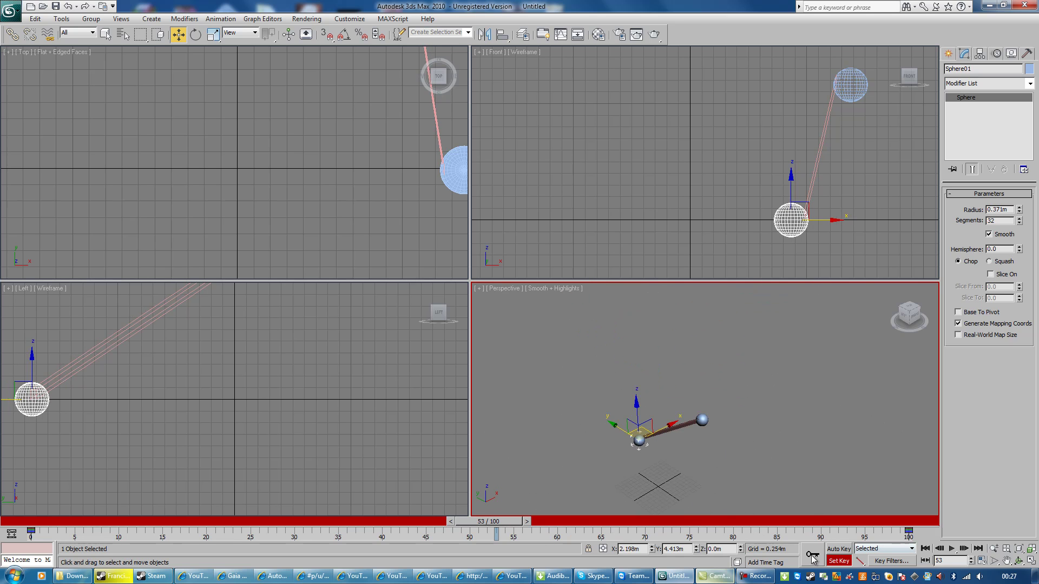
left_click(952, 548)
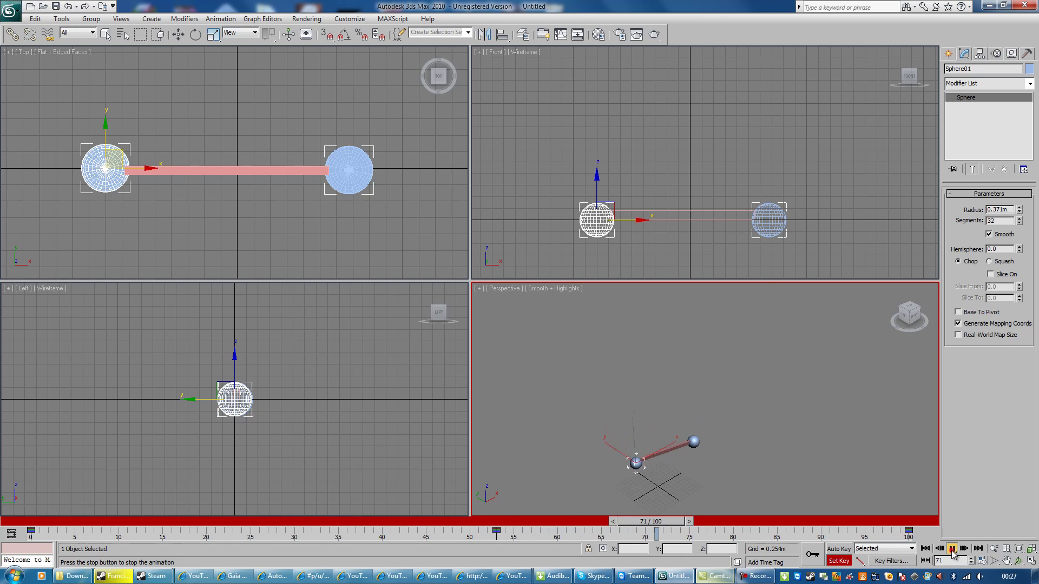
left_click(952, 549)
left_click_drag(688, 522, 76, 522)
scroll(842, 449, "up", 10)
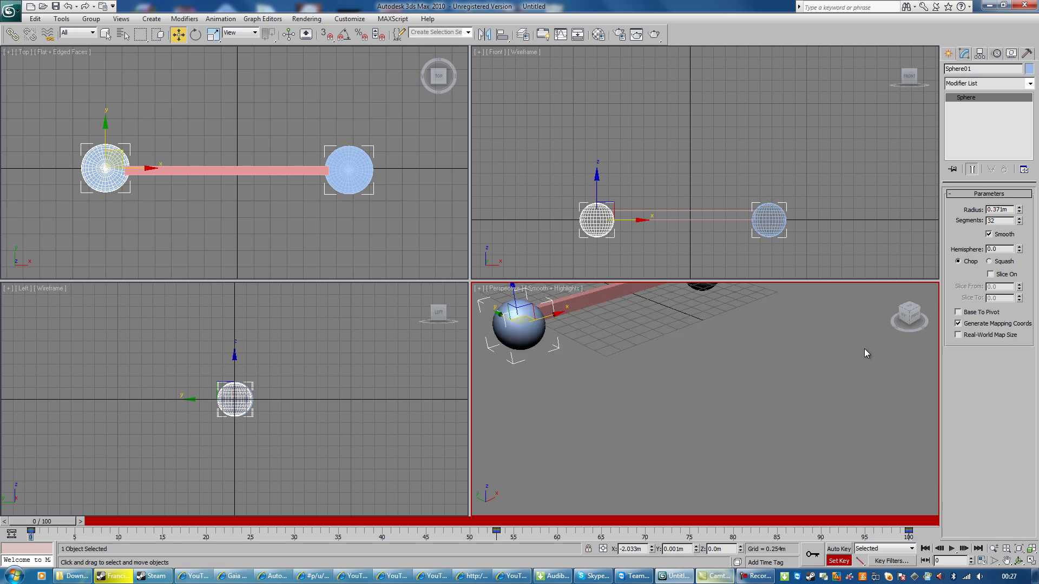
scroll(760, 431, "down", 8)
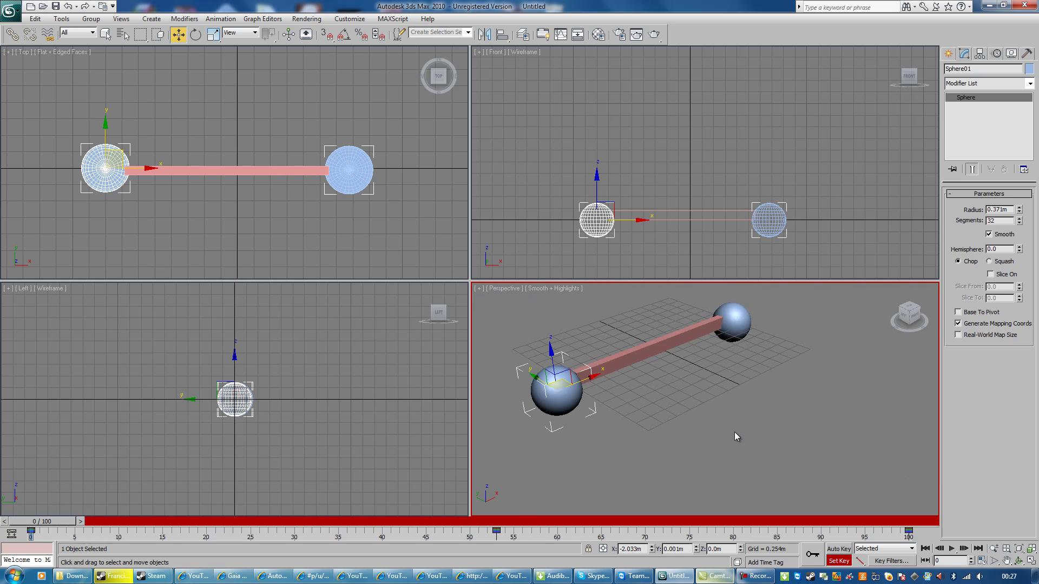
scroll(646, 333, "up", 3)
left_click(679, 293)
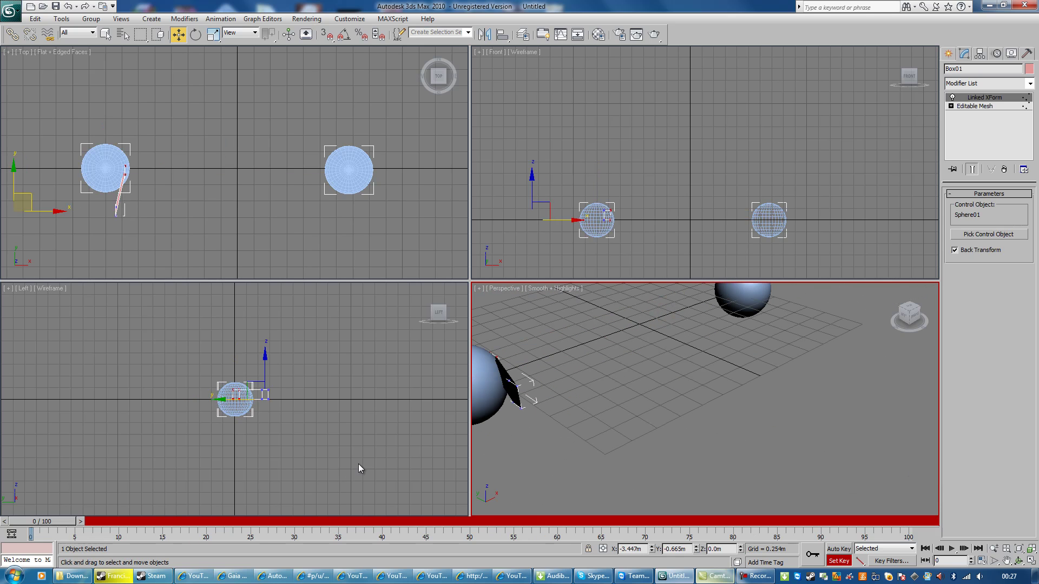
Undo the collapse so Box01 spans both spheres again, and recentre the Perspective view
key("ctrl+z")
middle_click_drag(701, 385, 801, 461)
scroll(801, 461, "down", 4)
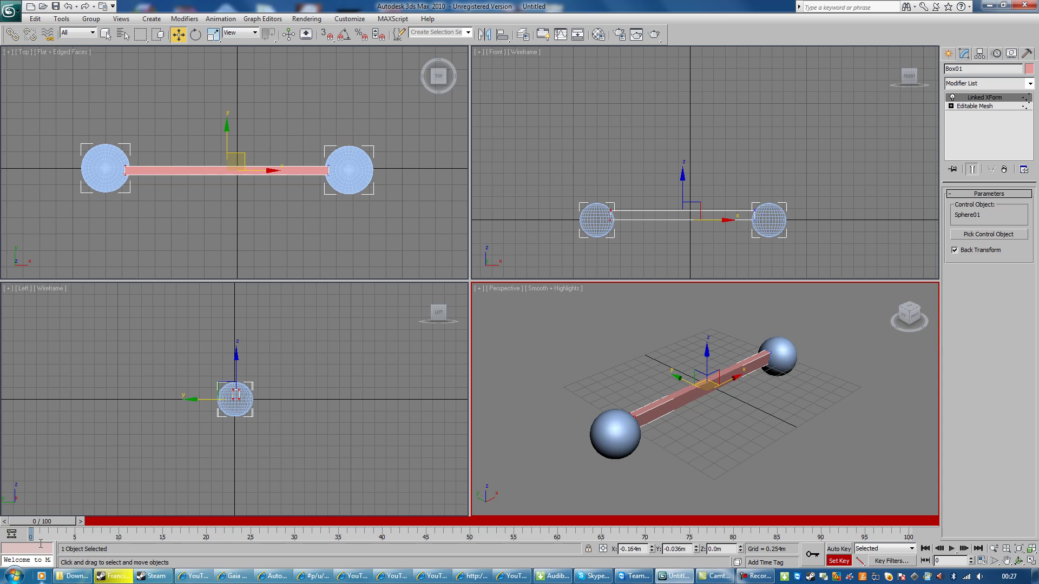
scroll(812, 417, "up", 4)
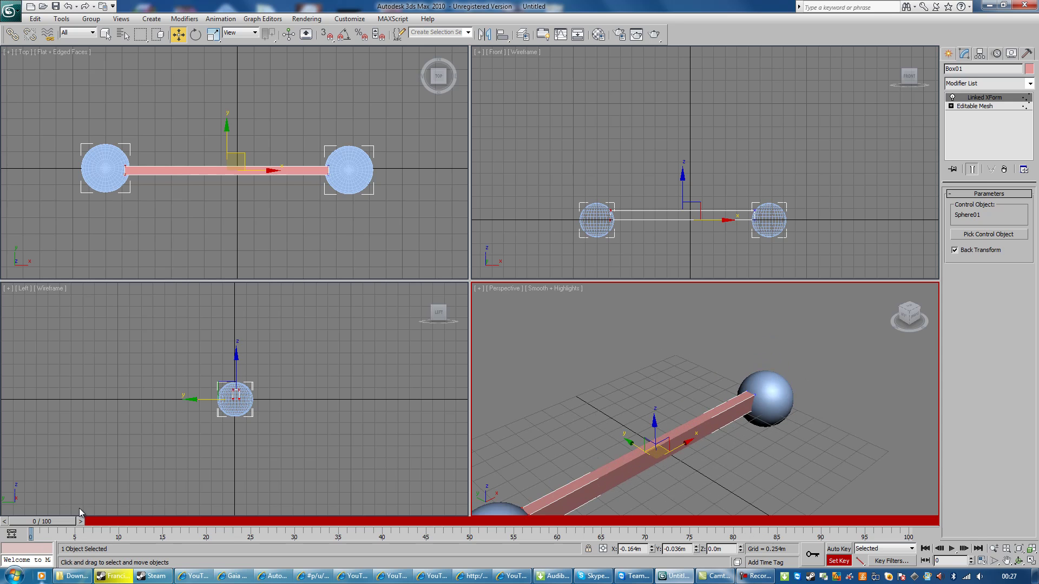
Scrub through the early frames to check the box follows, ending at frame 10
left_click_drag(48, 528, 135, 576)
key("w")
scroll(878, 382, "down", 4)
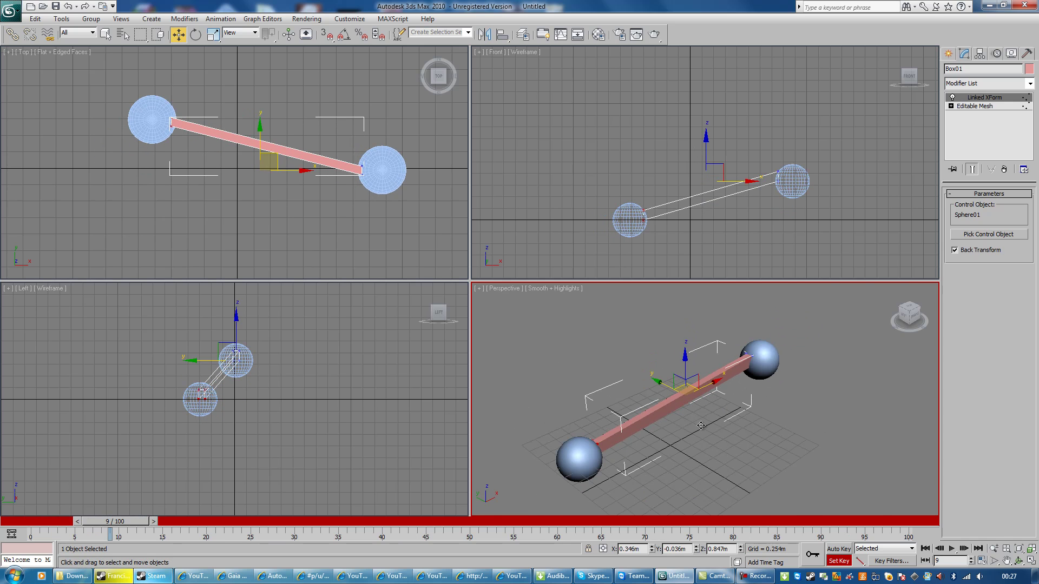
left_click_drag(122, 527, 34, 537)
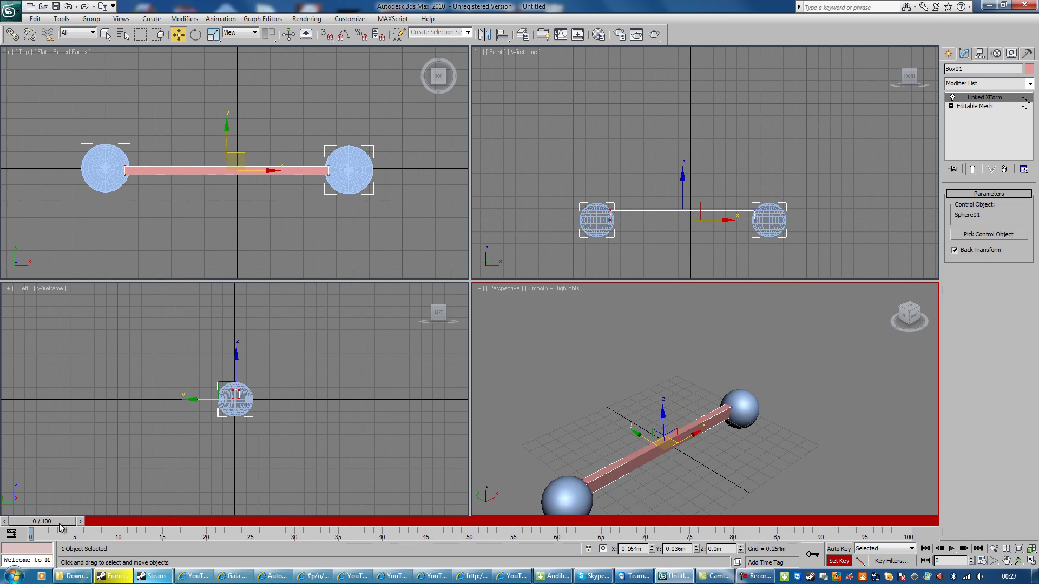
left_click_drag(61, 524, 169, 521)
left_click(763, 420)
At frame 14, drag Sphere01 to a new position with the Move gizmo, then deselect it
key("w")
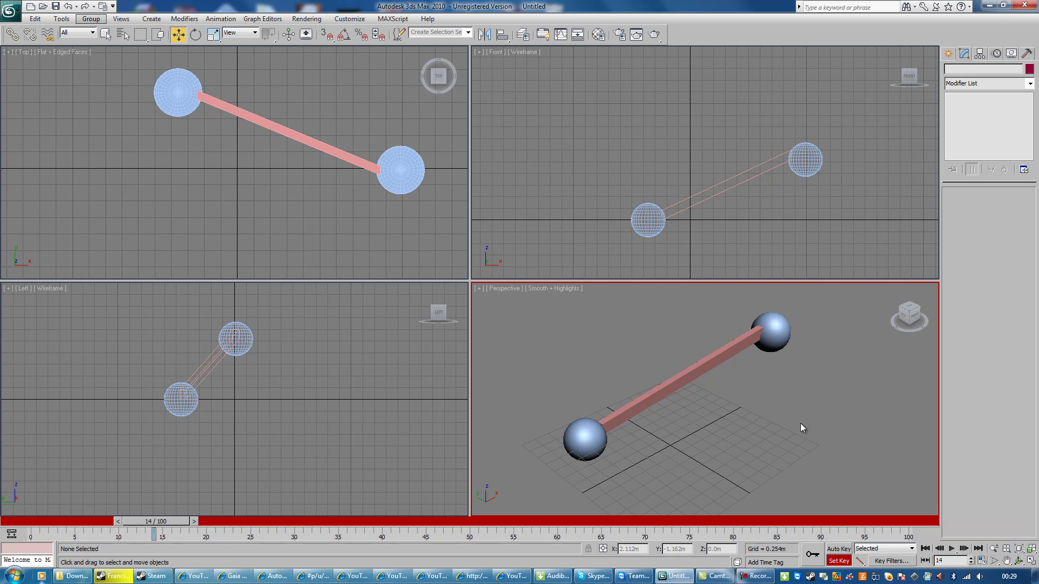
left_click(588, 431)
left_click_drag(587, 431, 612, 457)
left_click(647, 484)
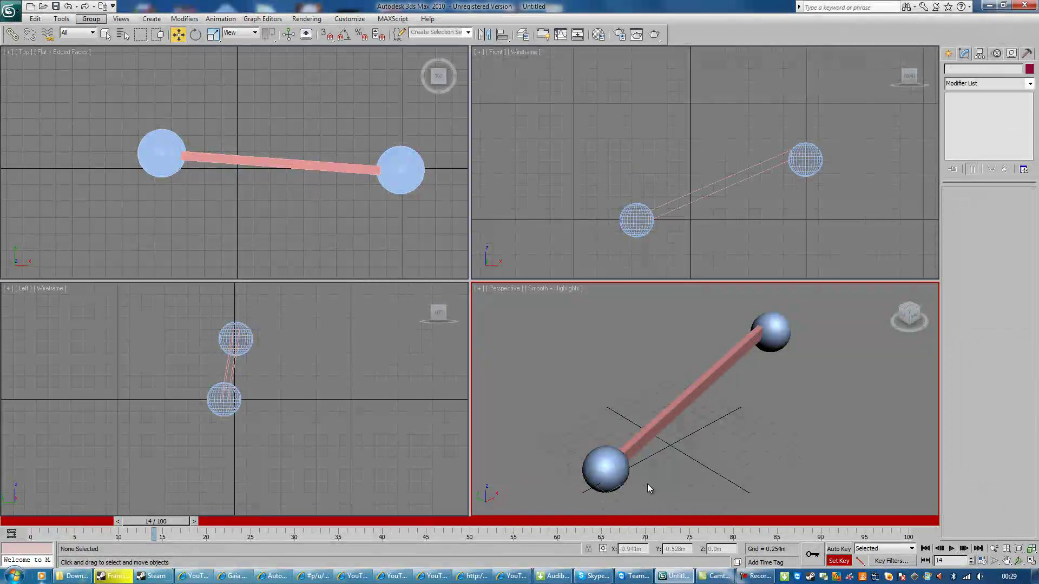